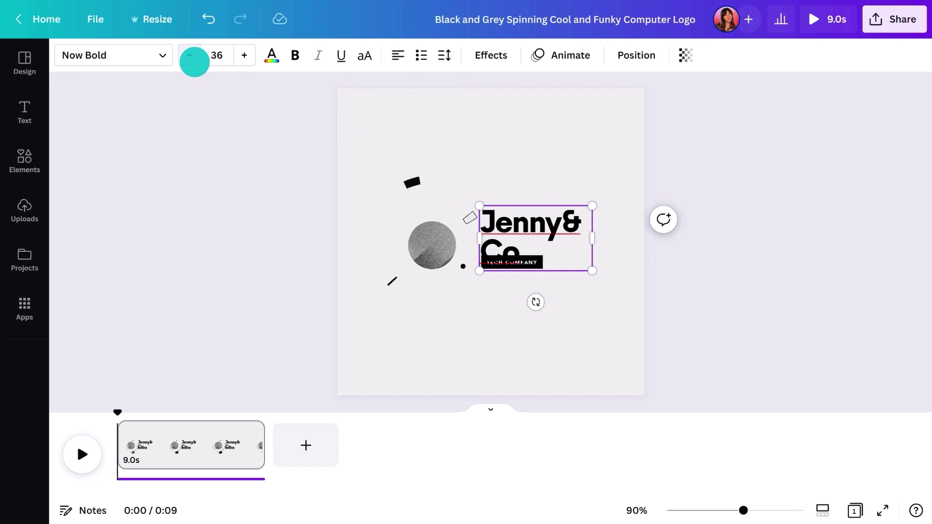
# - Reduce the "Jenny&Co." heading's font size to 27 and replace the tagline text below it with "GRAPHIC DESIGN"
pyautogui.click(194, 60)
pyautogui.click(193, 59)
pyautogui.click(194, 59)
pyautogui.click(194, 60)
pyautogui.click(193, 59)
pyautogui.click(193, 59)
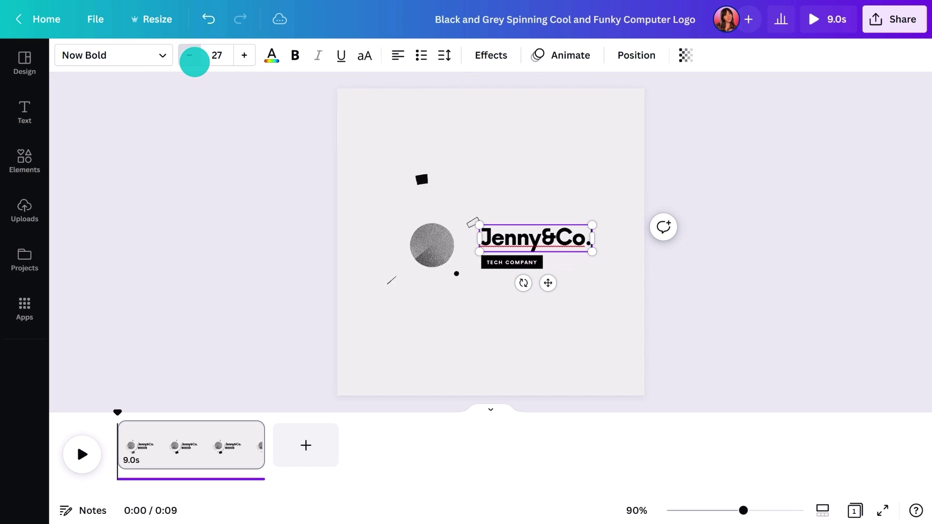
pyautogui.doubleClick(514, 262)
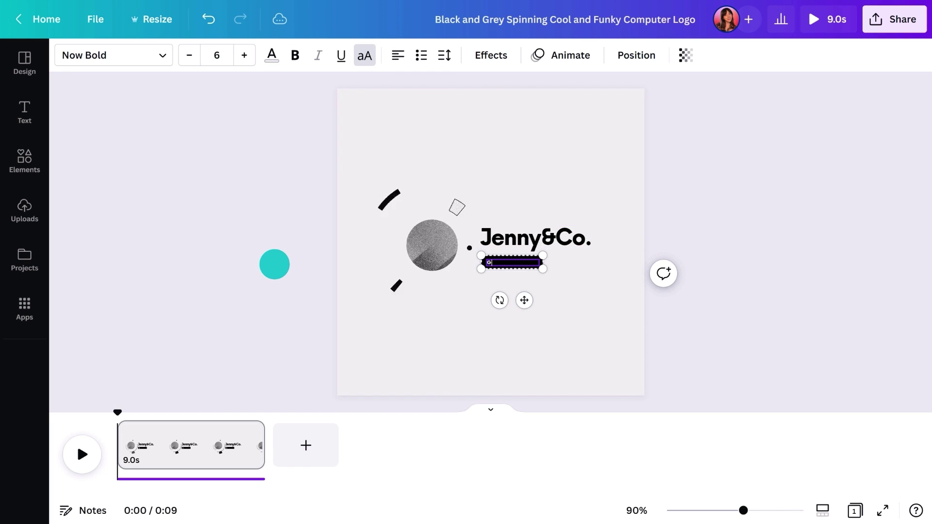
# - Colour the "Jenny&" part of the heading yellow and the "Co." part pink
pyautogui.moveTo(543, 262); pyautogui.dragTo(525, 237)
pyautogui.click(550, 236)
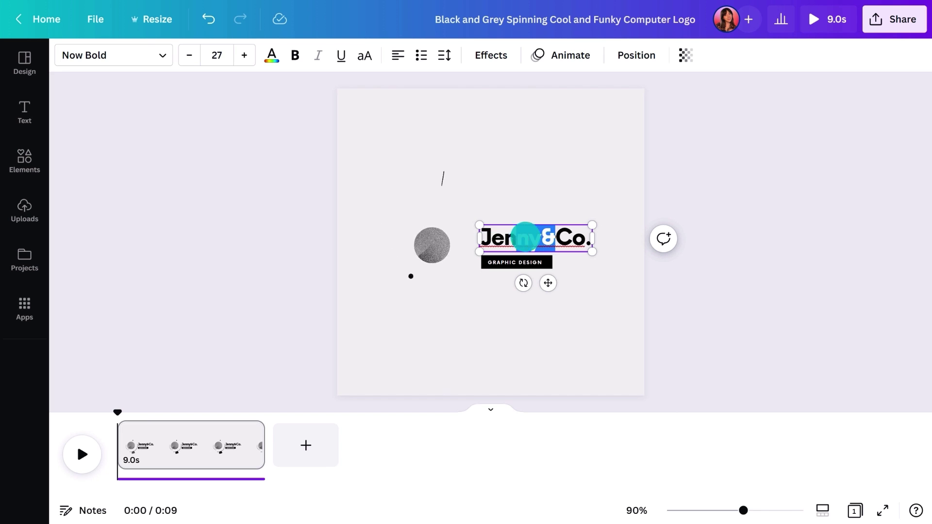
pyautogui.click(272, 55)
pyautogui.click(193, 437)
pyautogui.doubleClick(700, 238)
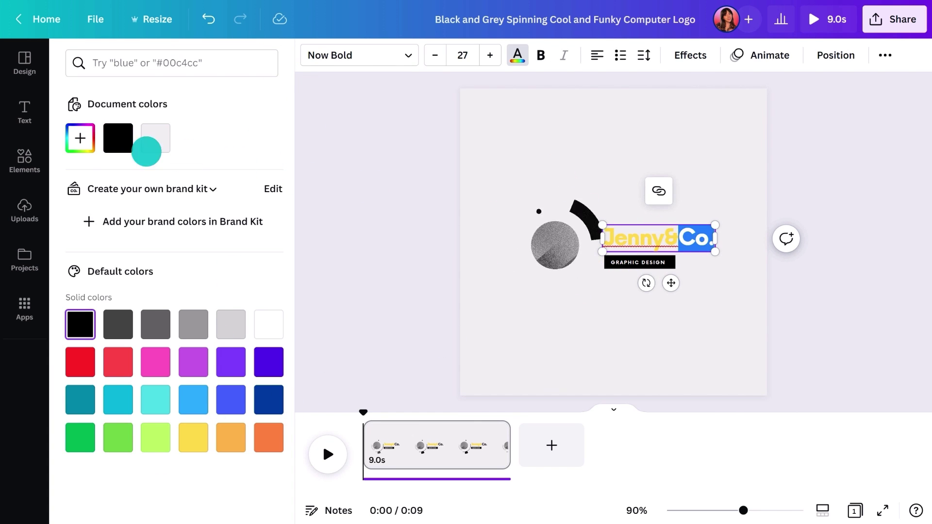
pyautogui.click(80, 138)
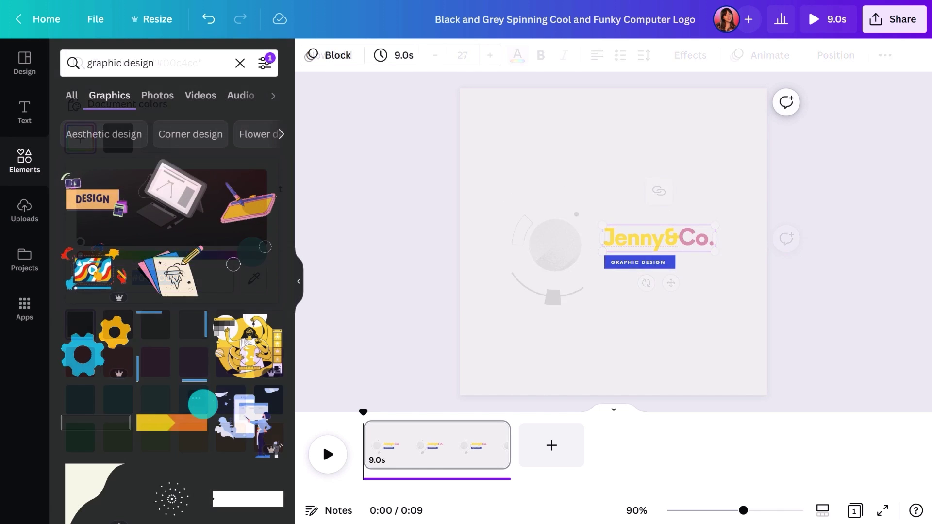
# - Add the drawing tablet graphic from the graphic design results beside the company name and slightly enlarge the whole logo
pyautogui.click(250, 202)
pyautogui.click(297, 279)
pyautogui.moveTo(591, 119); pyautogui.dragTo(449, 291)
pyautogui.moveTo(420, 328); pyautogui.dragTo(440, 255)
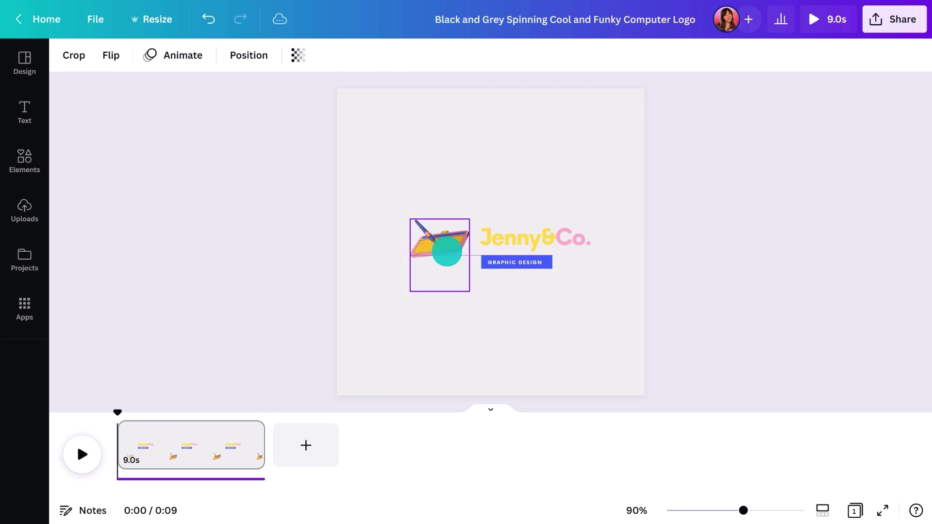
pyautogui.keyDown('shift'); pyautogui.click(515, 263); pyautogui.keyUp('shift')
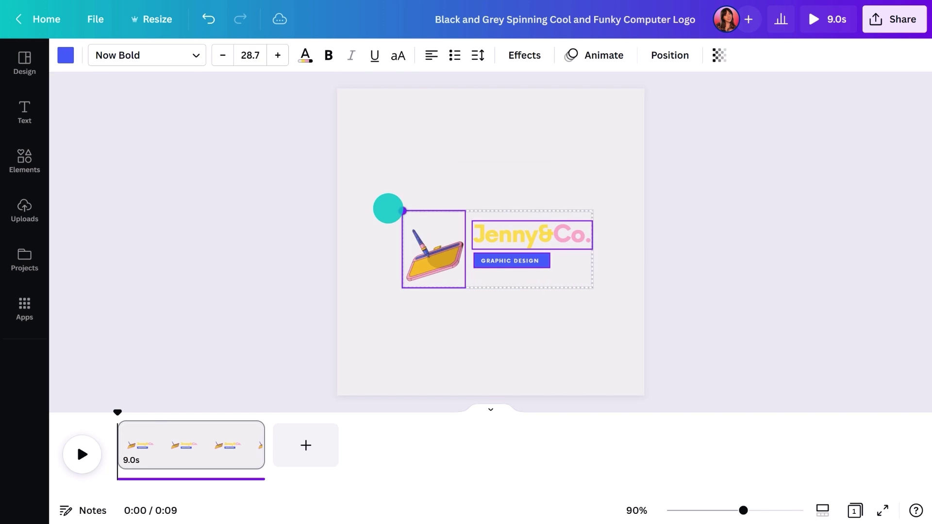
pyautogui.click(260, 247)
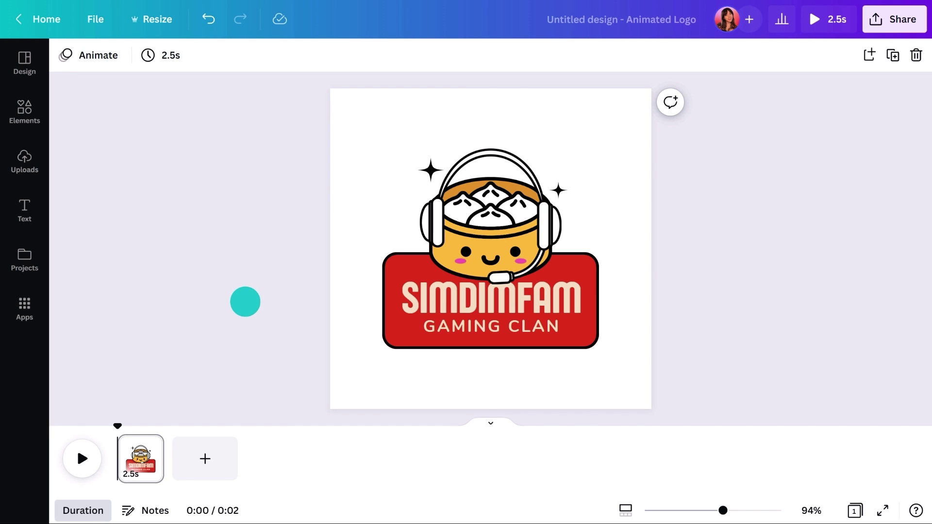
# - Apply the Corporate page animation to the SIMDIMFAM logo and set it to animate on both enter and exit
pyautogui.click(74, 55)
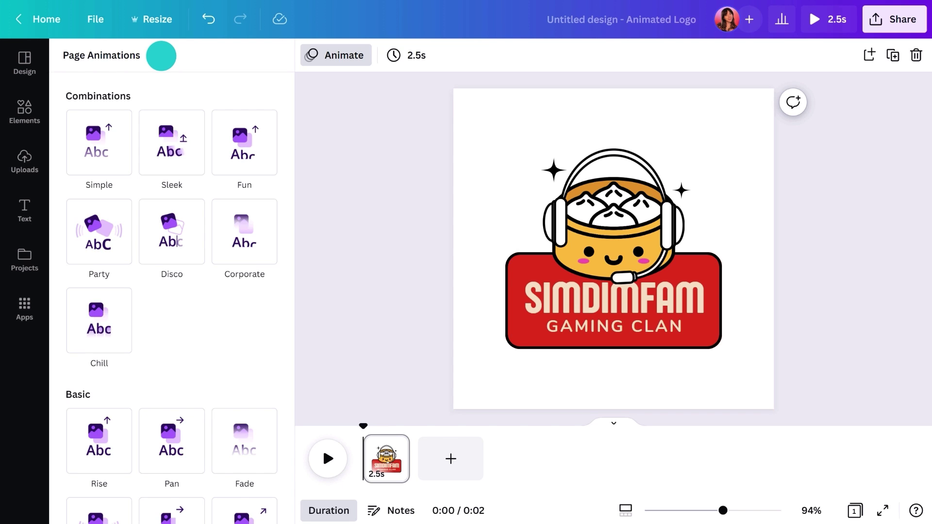
pyautogui.click(89, 144)
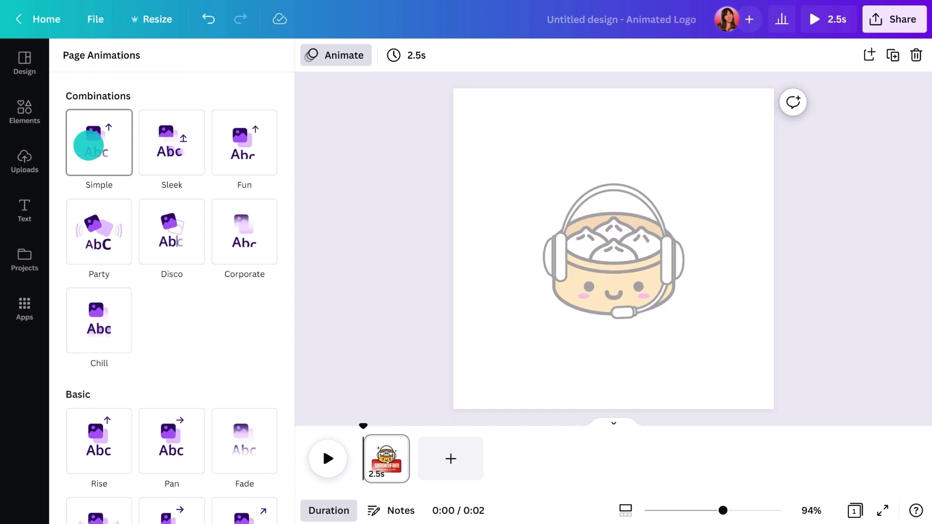
pyautogui.click(98, 232)
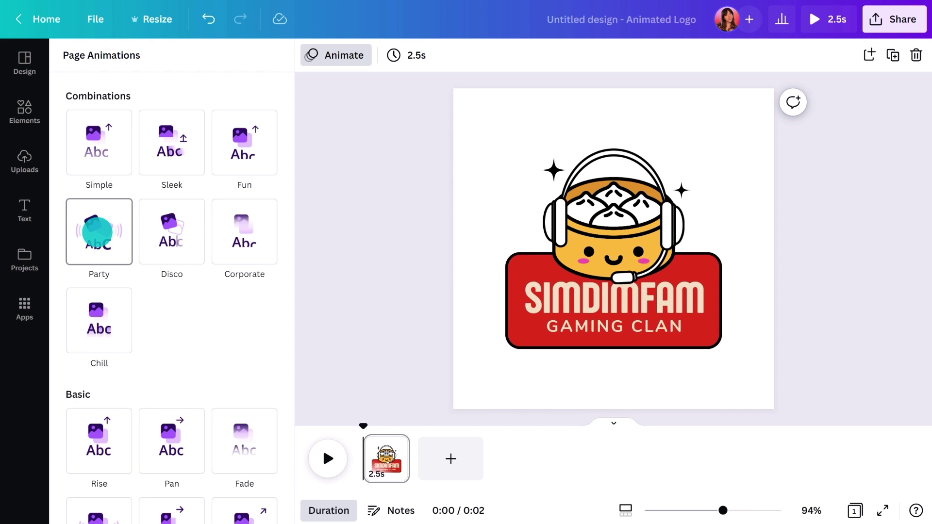
pyautogui.click(233, 242)
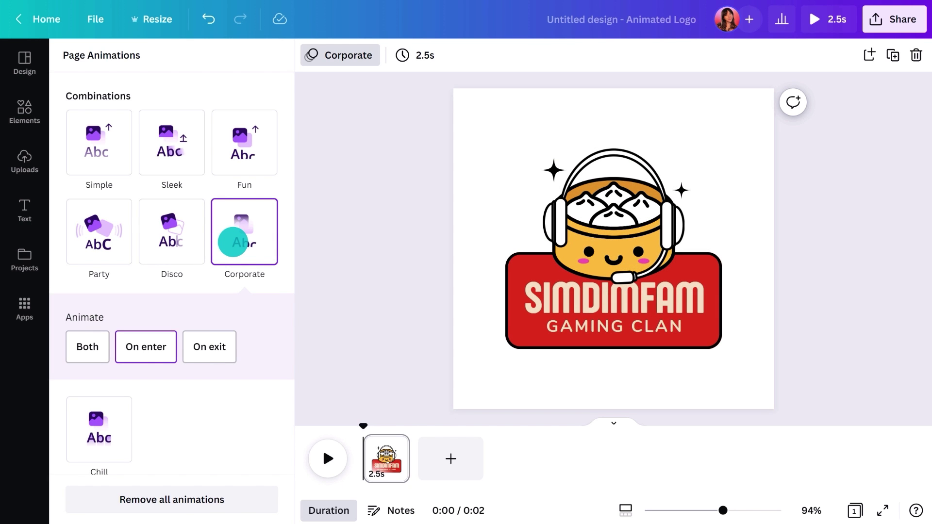
pyautogui.click(215, 346)
pyautogui.click(79, 347)
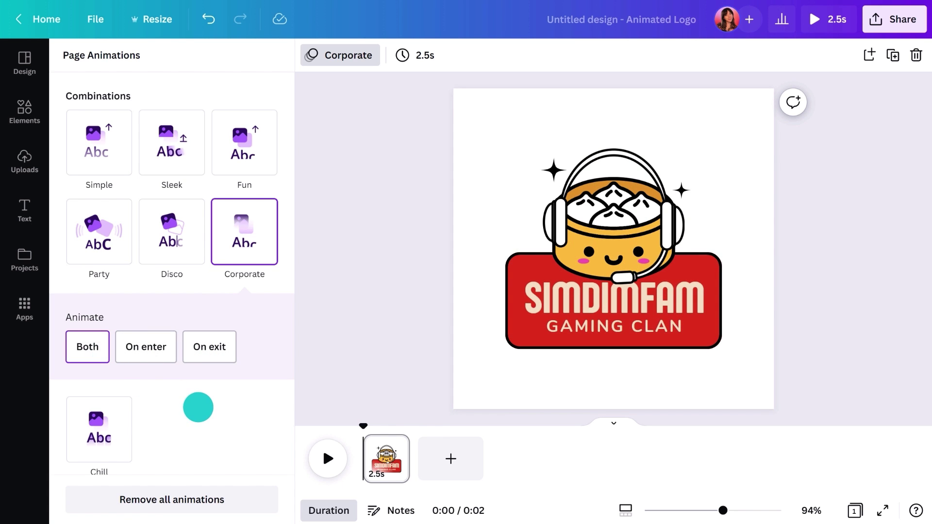
# - Try the Rise page animation on the logo with a higher speed and a downward direction
pyautogui.scroll(-5, 198, 407)
pyautogui.click(94, 295)
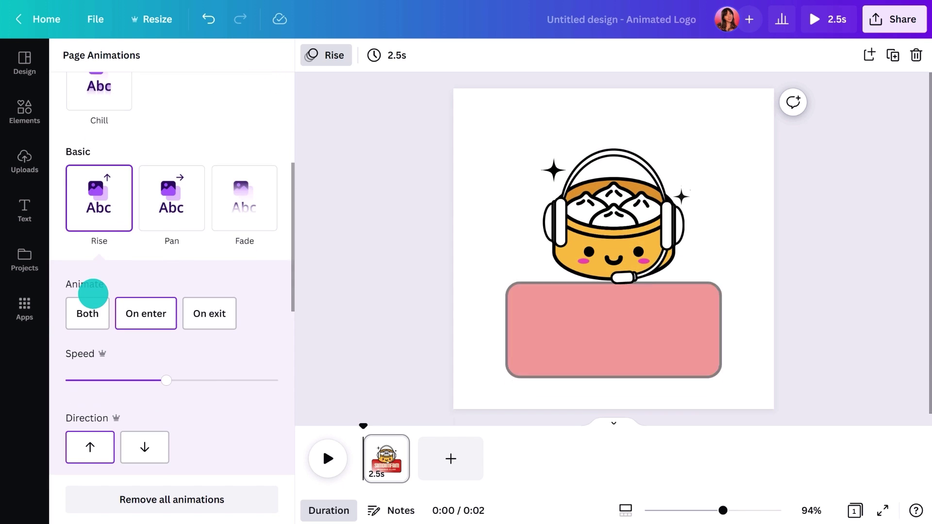
pyautogui.moveTo(168, 380); pyautogui.dragTo(216, 380)
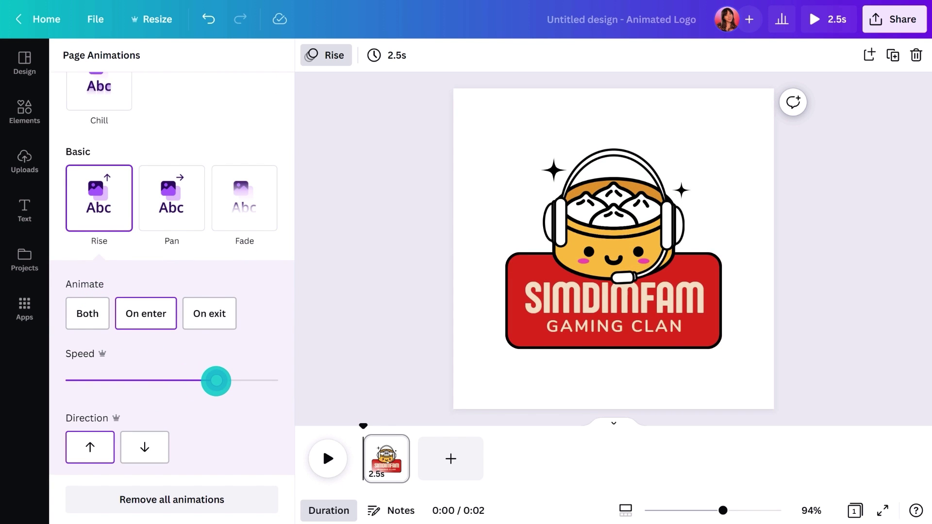
pyautogui.click(149, 441)
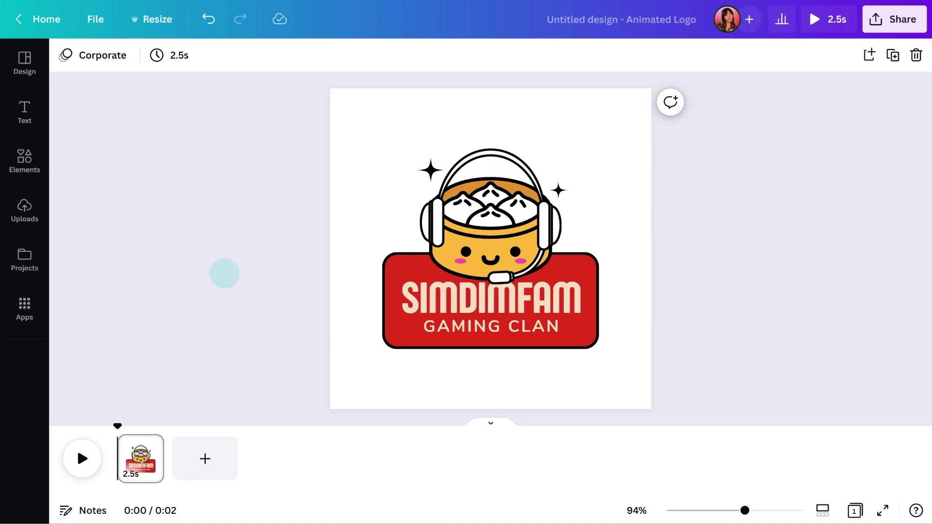
# - Set the logo page's timing to 5.0 seconds and play the animation
pyautogui.click(165, 55)
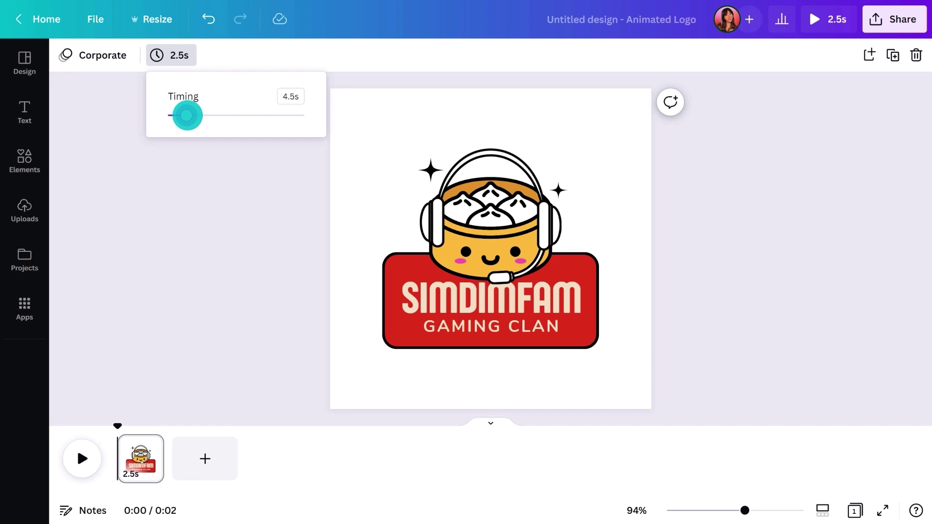
pyautogui.moveTo(186, 115); pyautogui.dragTo(188, 115)
pyautogui.click(174, 272)
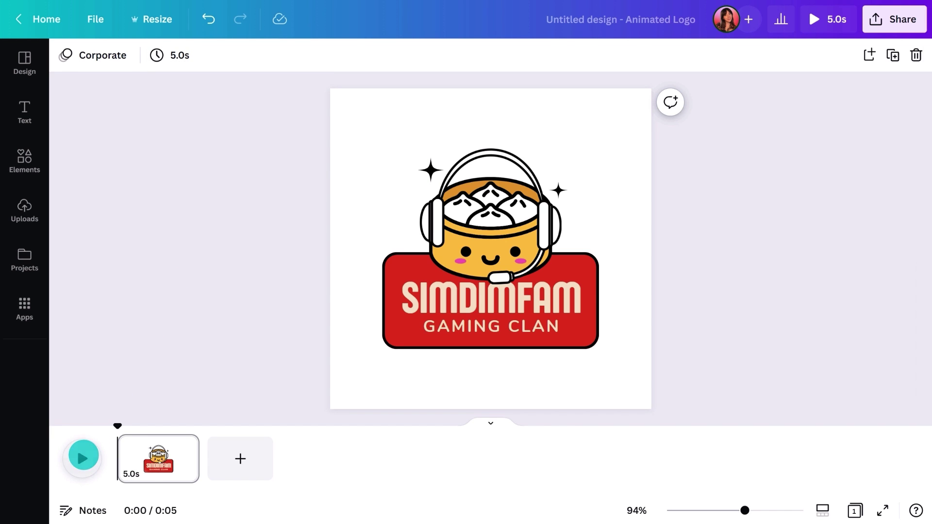
pyautogui.click(83, 458)
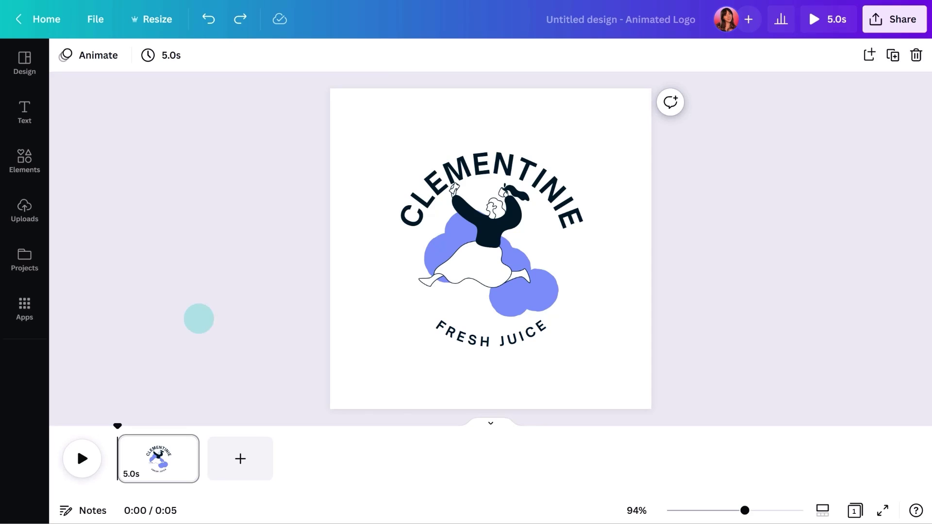
# - Apply the Burst text animation to the curved CLEMENTINIE text
pyautogui.click(403, 210)
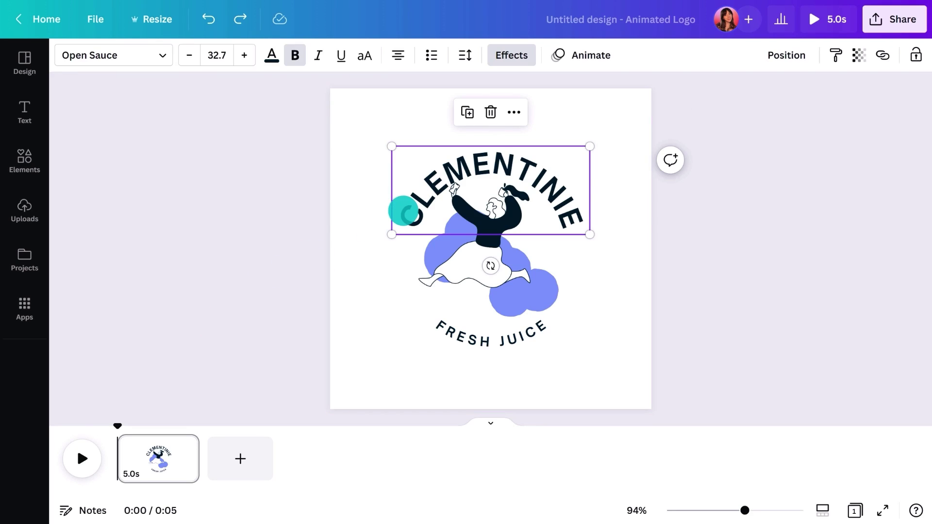
pyautogui.click(578, 55)
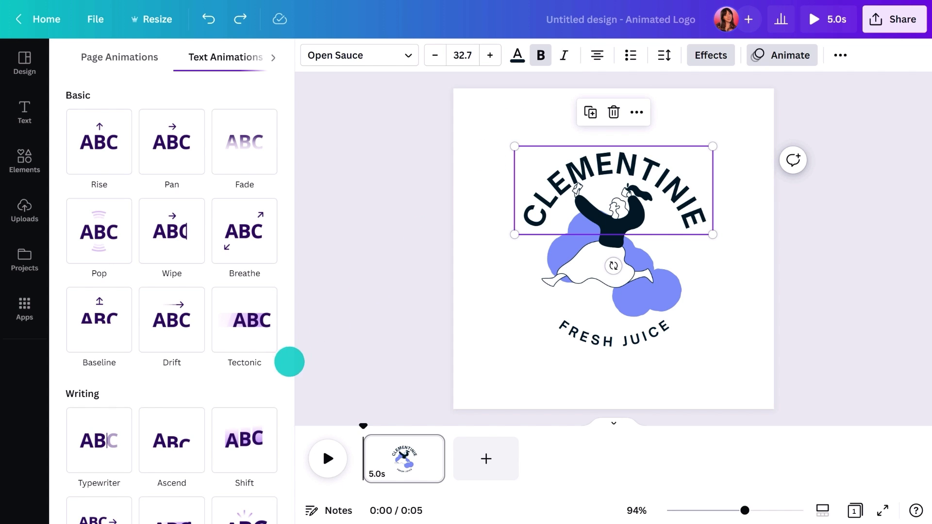
pyautogui.scroll(-3, 269, 374)
pyautogui.click(270, 374)
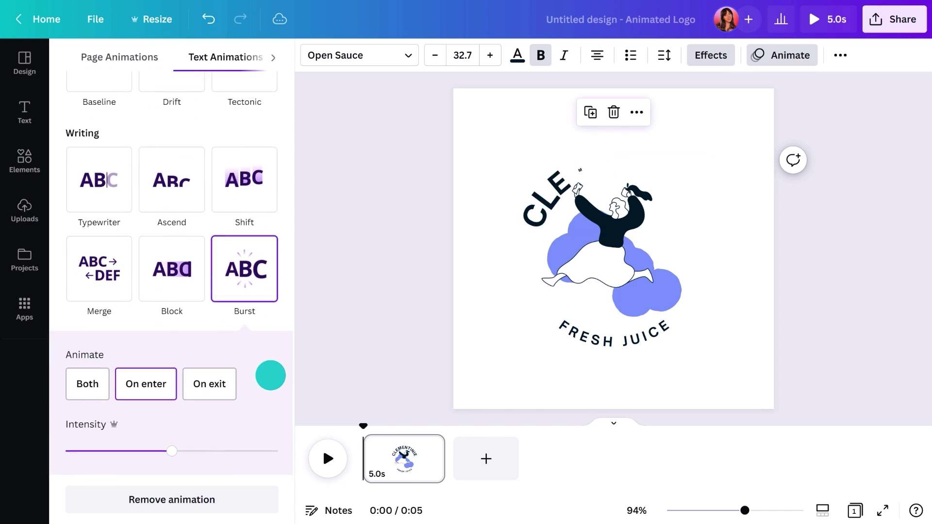
# - Apply the Pan element animation to the dancing woman and the purple cloud shape together
pyautogui.click(542, 275)
pyautogui.keyDown('shift'); pyautogui.click(618, 297); pyautogui.keyUp('shift')
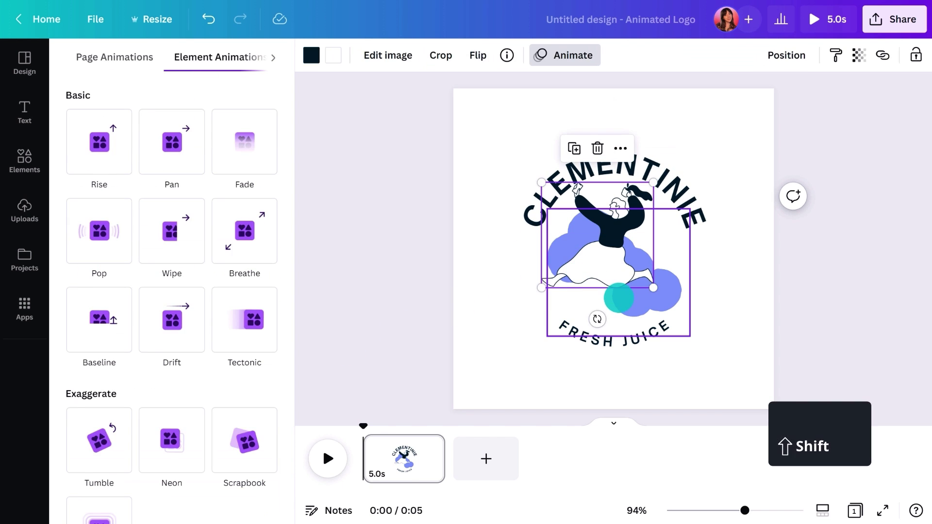
pyautogui.click(183, 160)
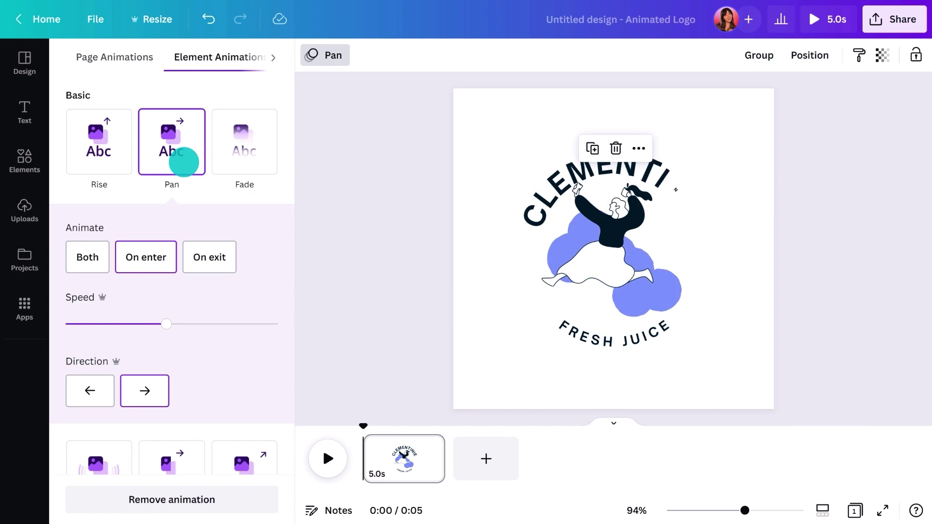
pyautogui.click(294, 250)
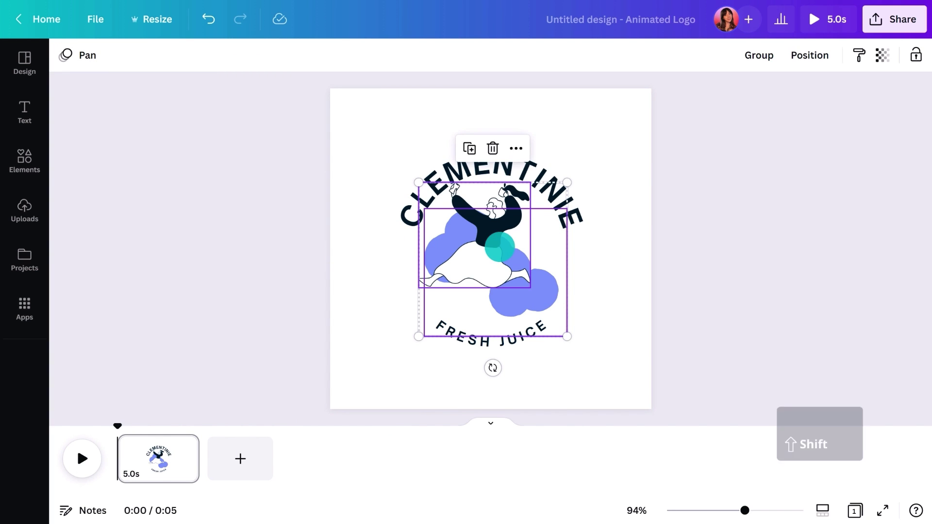
# - Delete the purple cloud shape behind the woman, keeping the woman in the design
pyautogui.keyDown('shift'); pyautogui.click(499, 247); pyautogui.keyUp('shift')
pyautogui.press('BackSpace')
pyautogui.press('BackSpace')
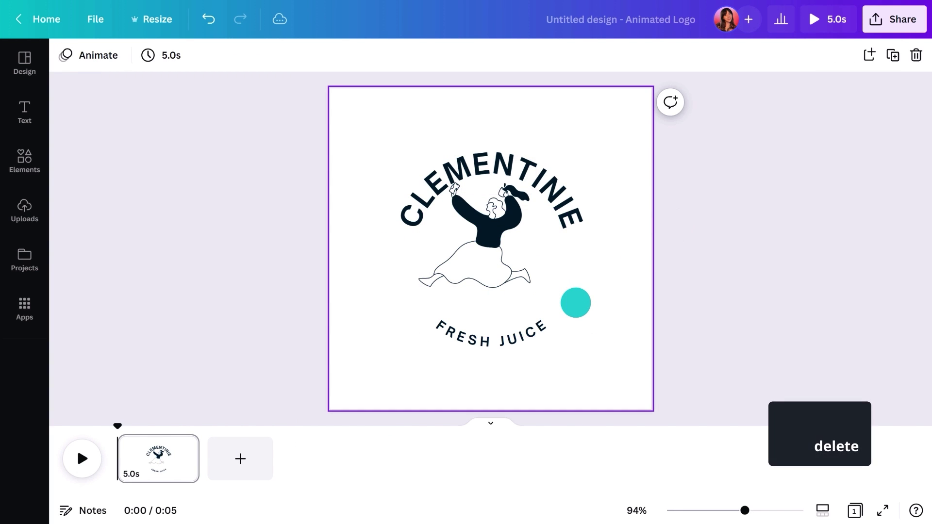
# - Search the elements for "fruit" and limit the results to animated graphics
pyautogui.click(22, 157)
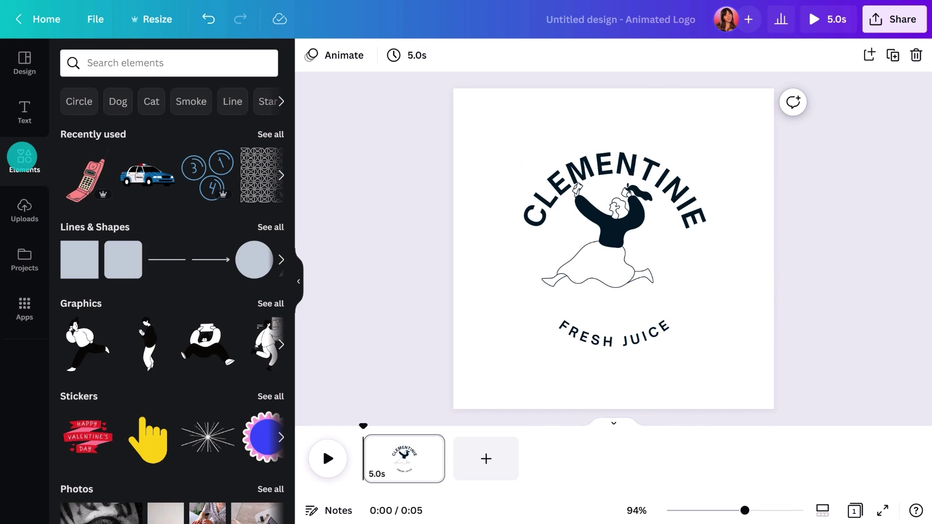
pyautogui.click(125, 63)
pyautogui.write('fruit')
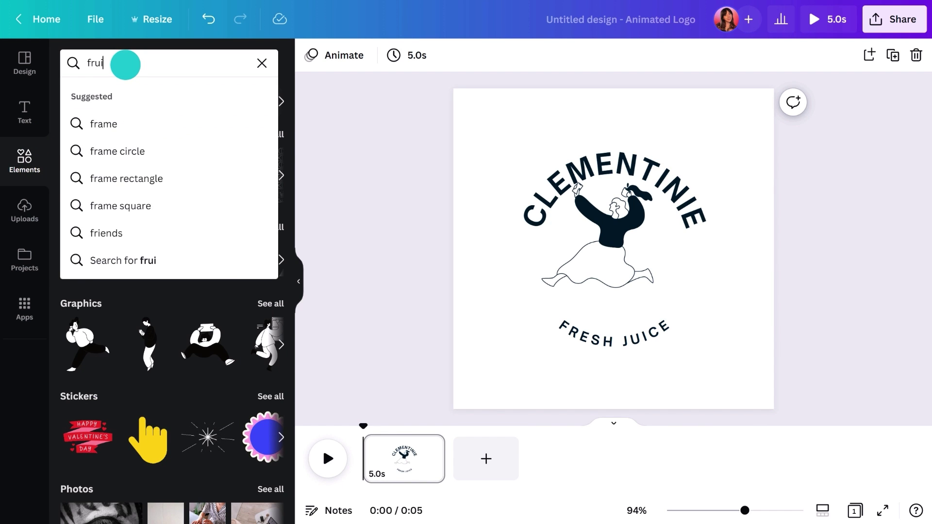
pyautogui.press('Return')
pyautogui.click(121, 94)
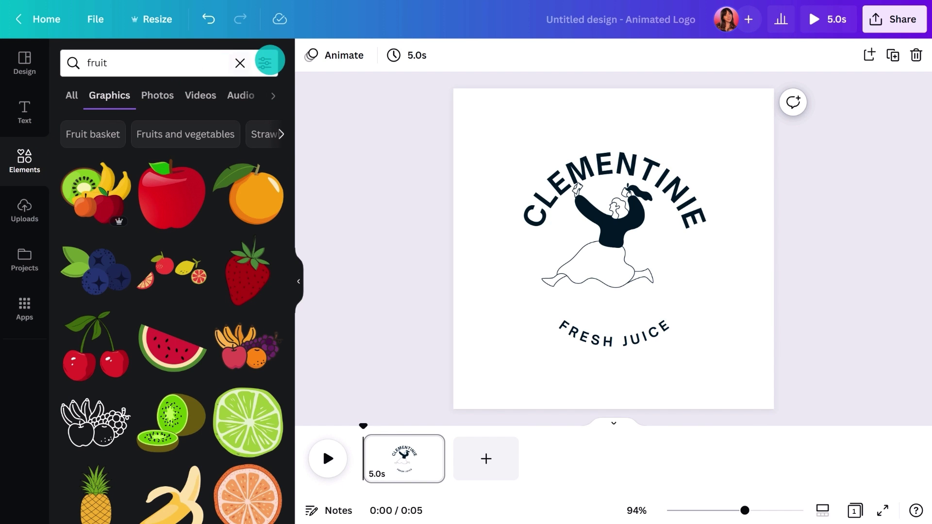
pyautogui.click(265, 63)
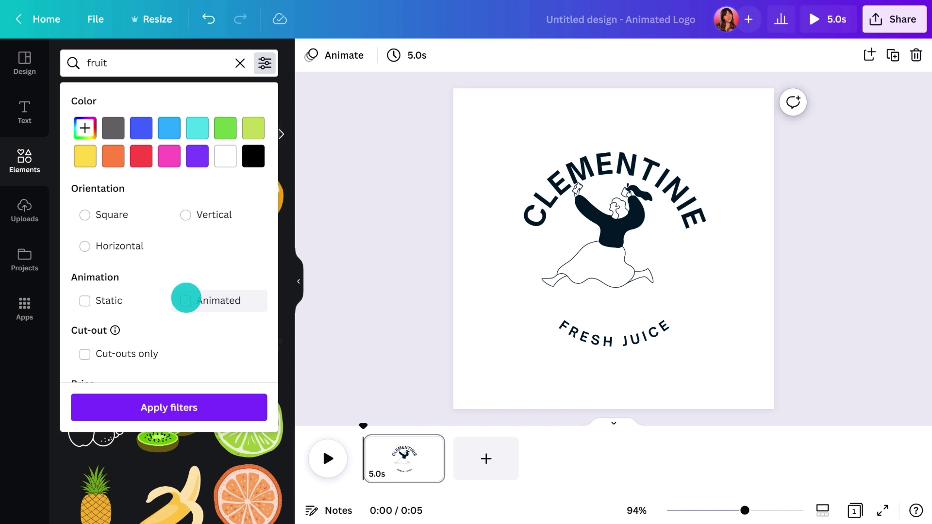
pyautogui.click(186, 300)
pyautogui.click(162, 406)
# - Add the purple outlined berries graphic to the logo, shrink it over the woman drawing and play the animation
pyautogui.scroll(-10, 162, 407)
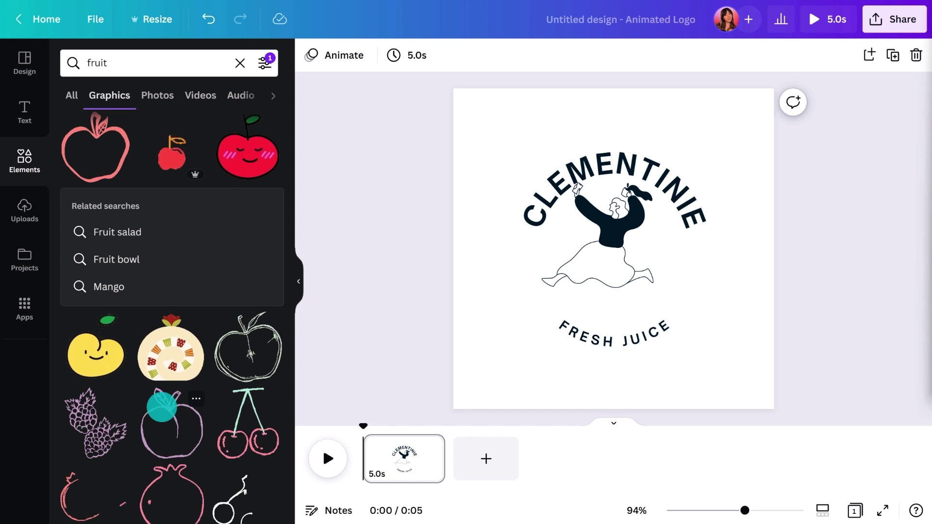
pyautogui.click(90, 426)
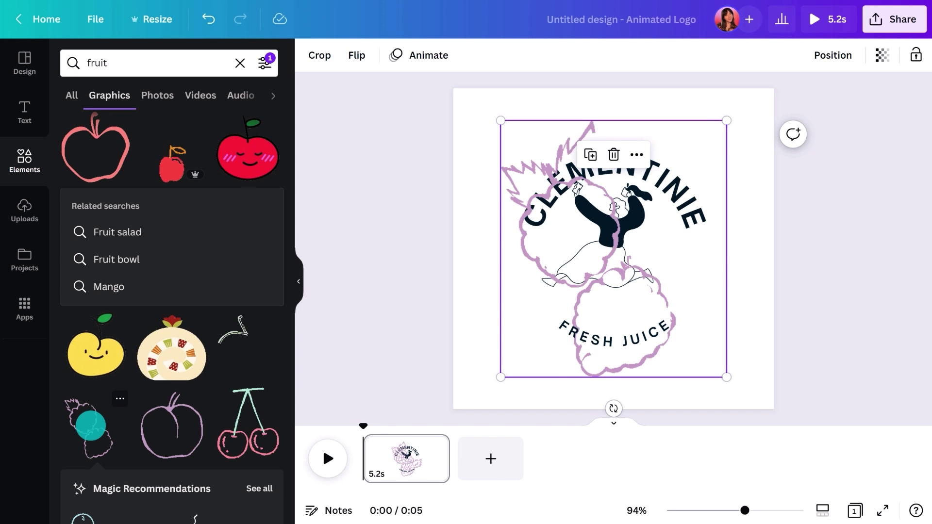
pyautogui.click(296, 279)
pyautogui.moveTo(603, 118); pyautogui.dragTo(558, 165)
pyautogui.click(158, 239)
pyautogui.click(95, 455)
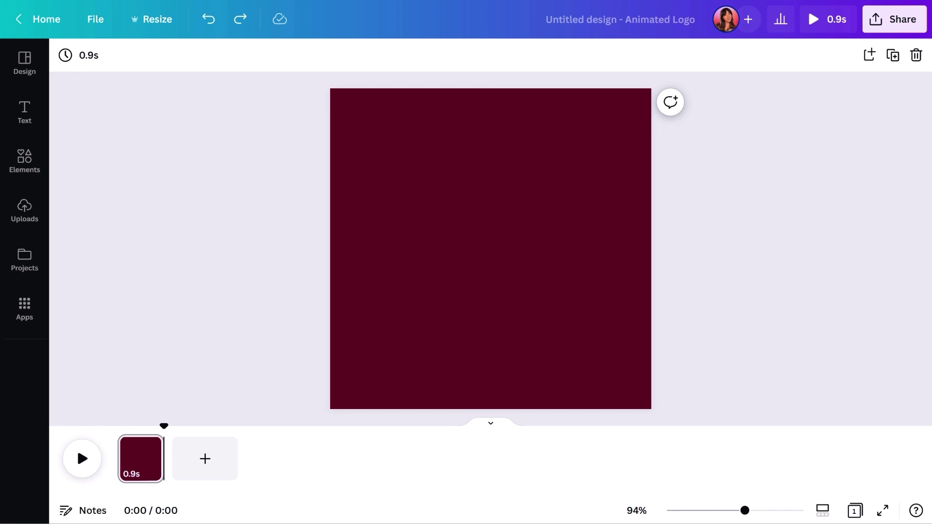
# - Search the elements for "wheel of cheese" to use on the dark red page
pyautogui.click(24, 161)
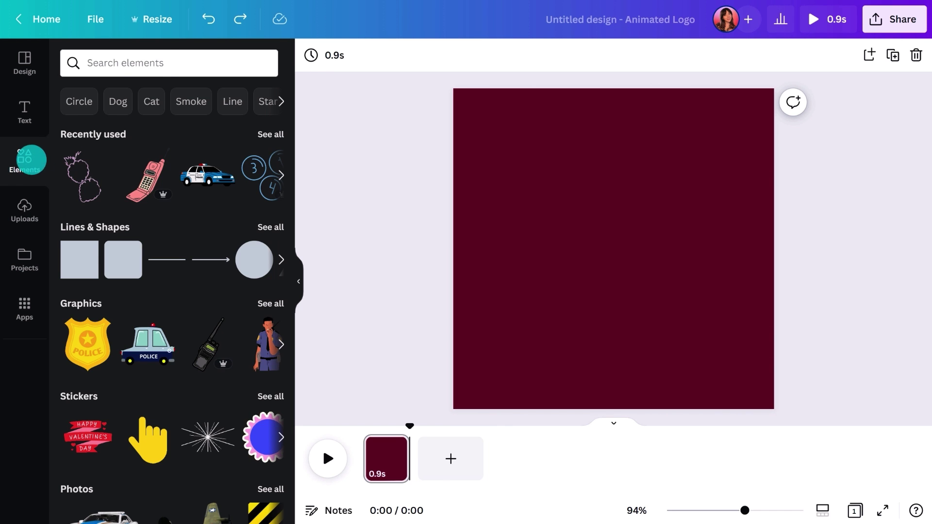
pyautogui.click(161, 62)
pyautogui.write('wheel of cheese')
pyautogui.press('Return')
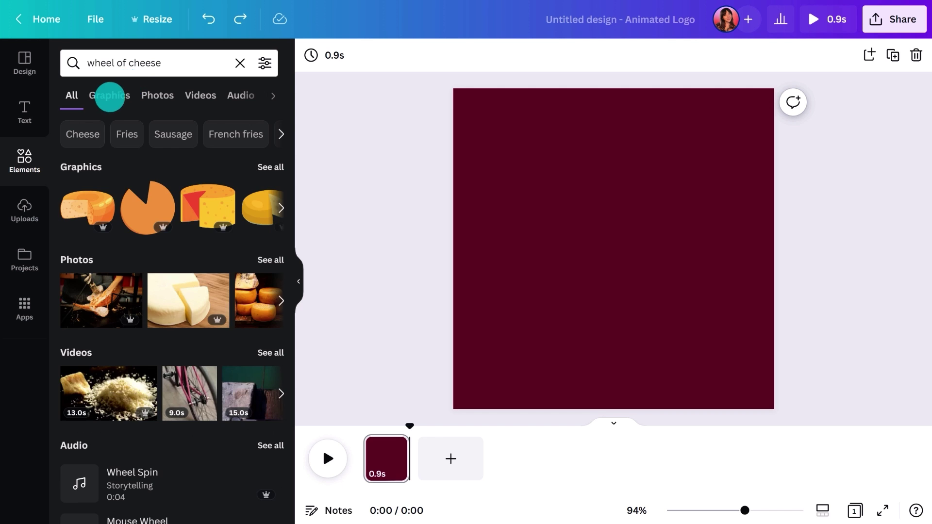
# - Add the yellow cheese wheel graphic with a missing wedge to the dark red page and enlarge it to nearly fill the page
pyautogui.click(108, 94)
pyautogui.scroll(-10, 173, 424)
pyautogui.click(227, 249)
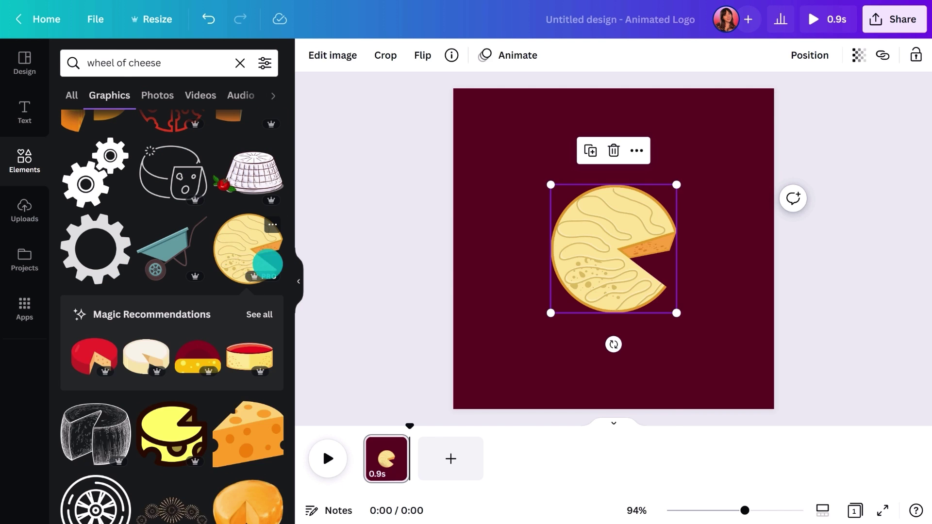
pyautogui.click(299, 281)
pyautogui.moveTo(579, 158); pyautogui.dragTo(610, 127)
pyautogui.click(726, 183)
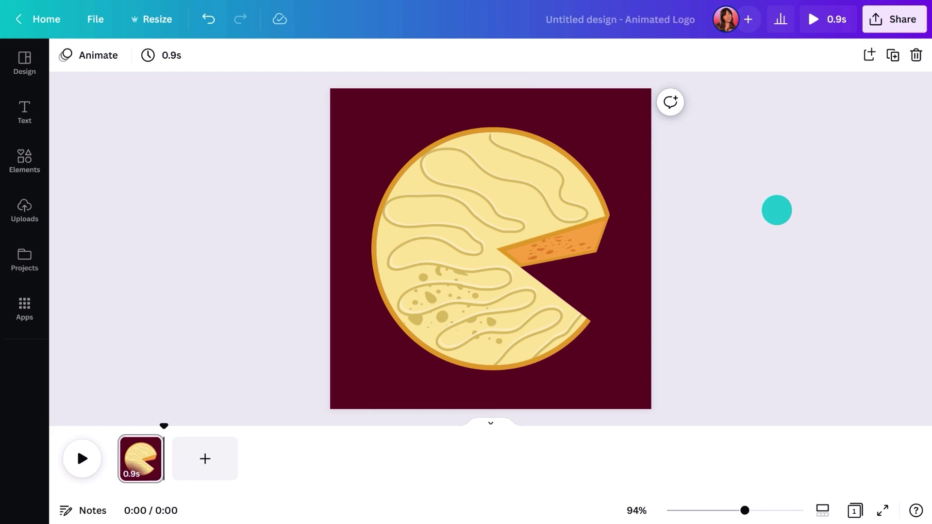
# - Duplicate the cheese page, then shrink the copy's cheese around the page centre and rotate it half a turn
pyautogui.click(894, 56)
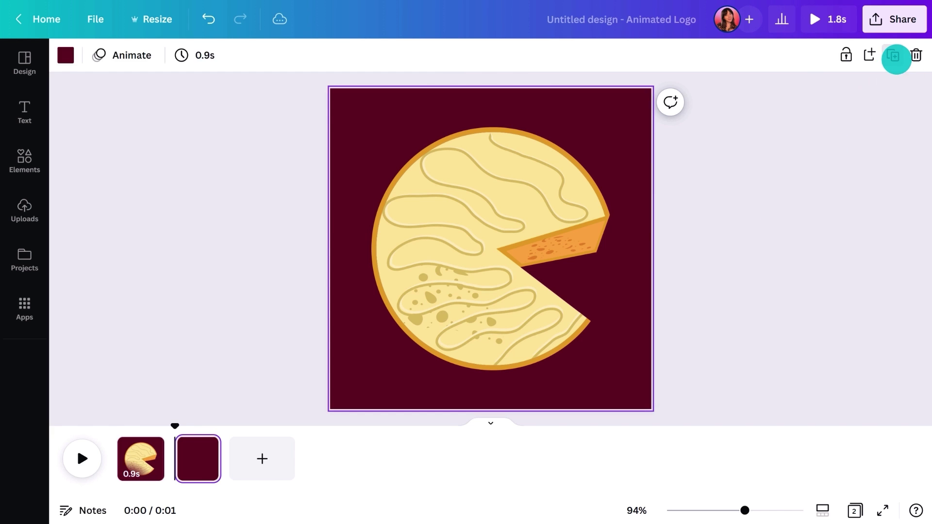
pyautogui.click(604, 129)
pyautogui.moveTo(603, 129); pyautogui.dragTo(516, 221)
pyautogui.moveTo(490, 309); pyautogui.dragTo(489, 132)
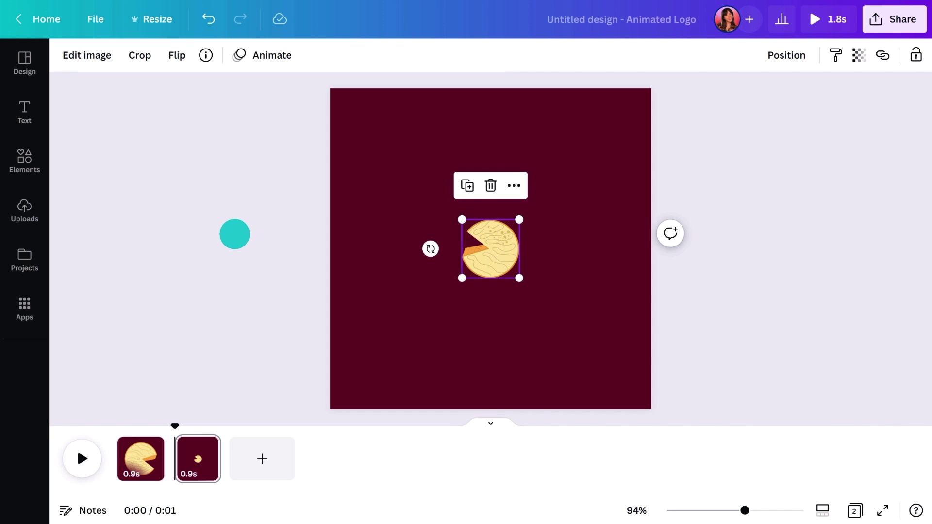
# - Duplicate both cheese pages and order the four pages so large and small cheese alternate
pyautogui.click(197, 459)
pyautogui.hotkey('ctrl', 'd')
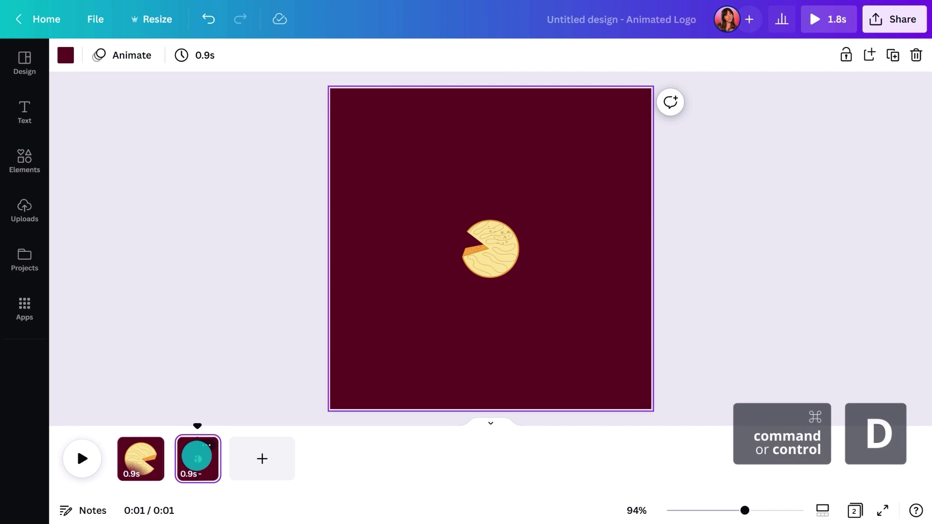
pyautogui.click(141, 459)
pyautogui.hotkey('ctrl', 'd')
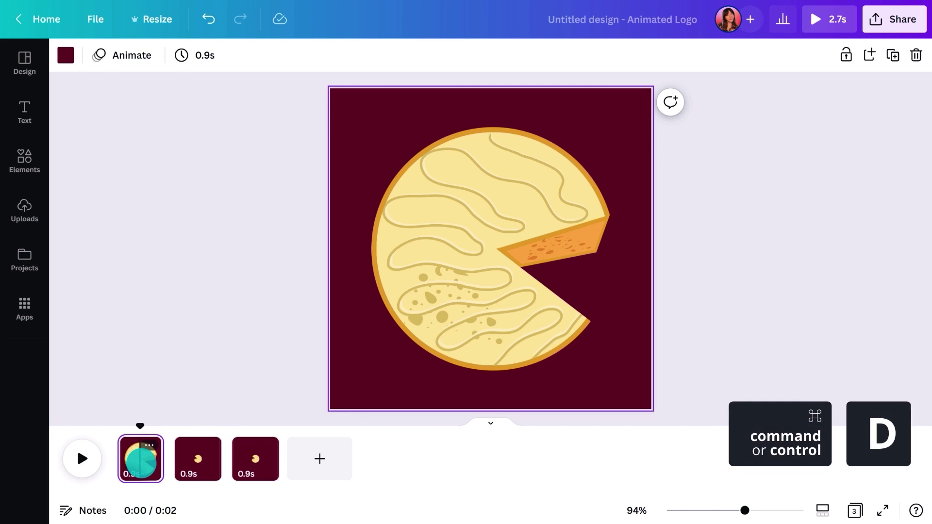
pyautogui.moveTo(212, 461); pyautogui.dragTo(272, 458)
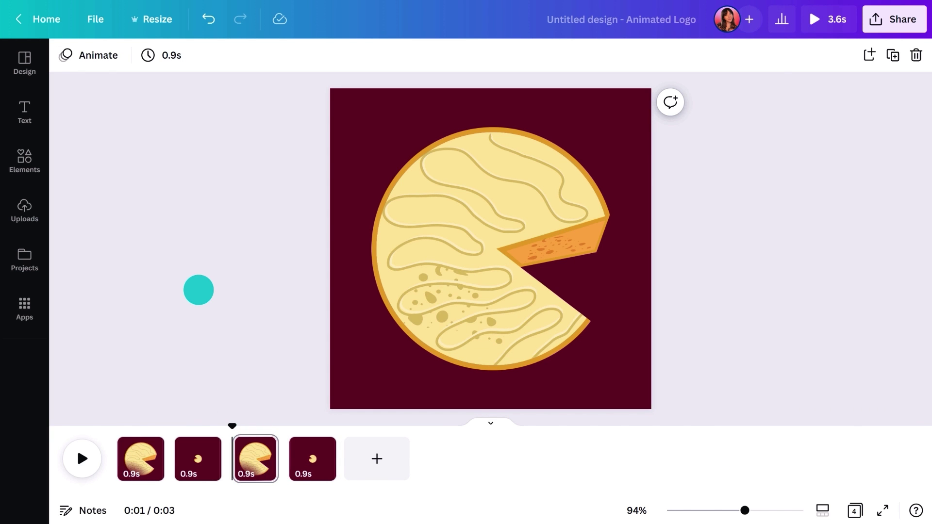
# - Add a Match & Move transition after the first page and apply it between all pages
pyautogui.moveTo(178, 448)
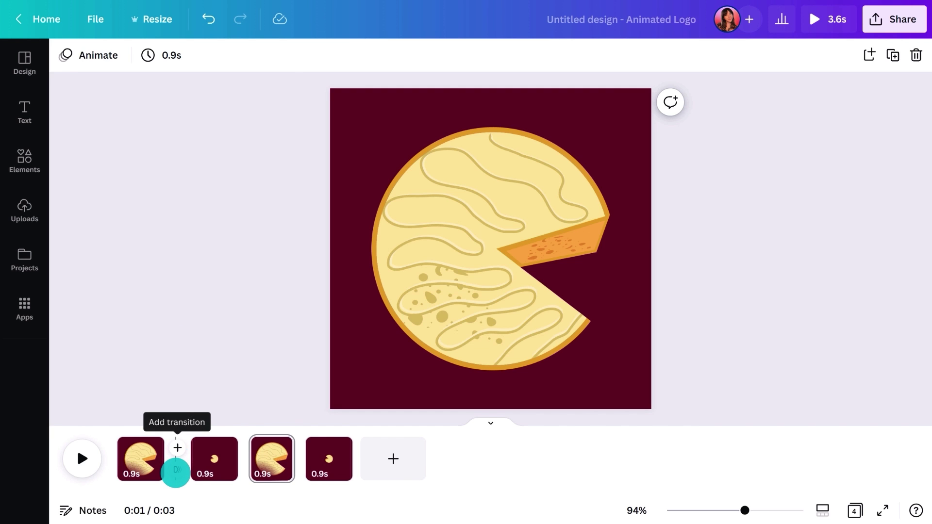
pyautogui.click(176, 470)
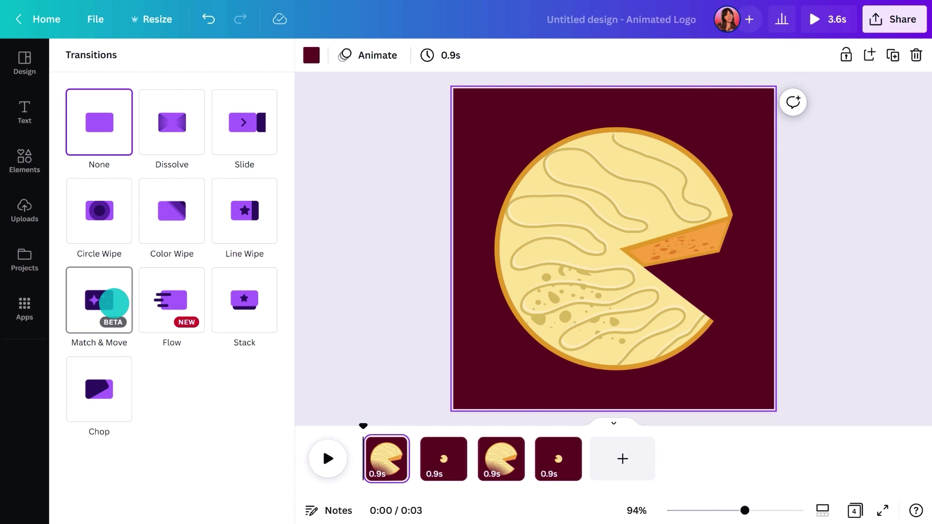
pyautogui.click(114, 303)
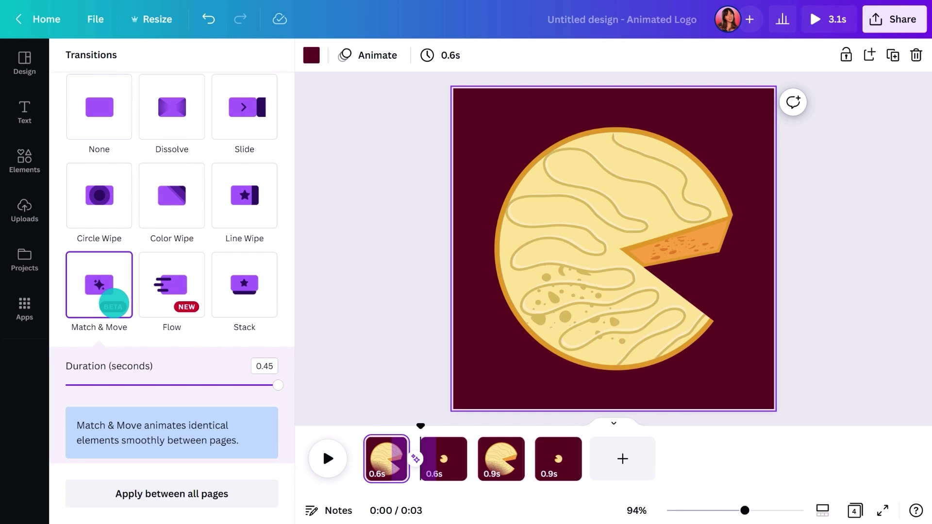
pyautogui.click(156, 488)
pyautogui.click(332, 300)
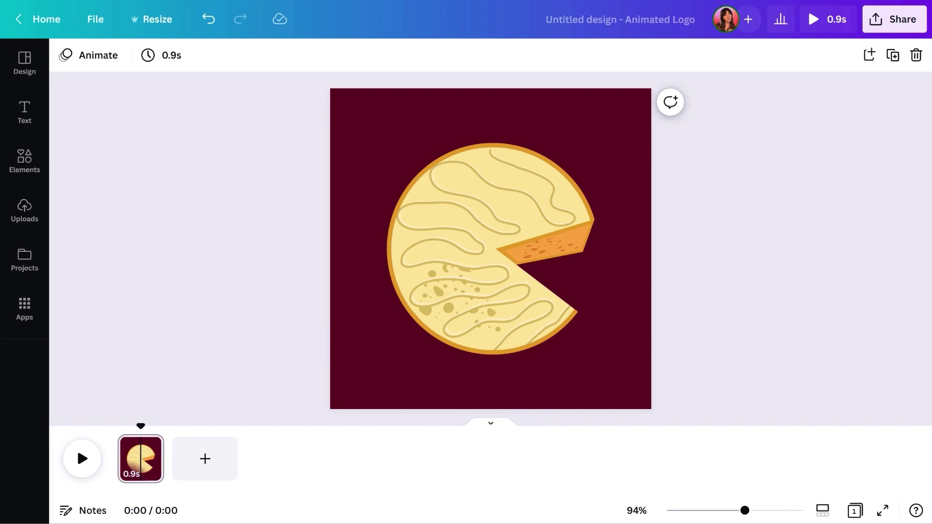
# - Add the uploaded Gourmet Cheese Co. logo to the cheese page and enlarge it to fill the whole page
pyautogui.click(21, 213)
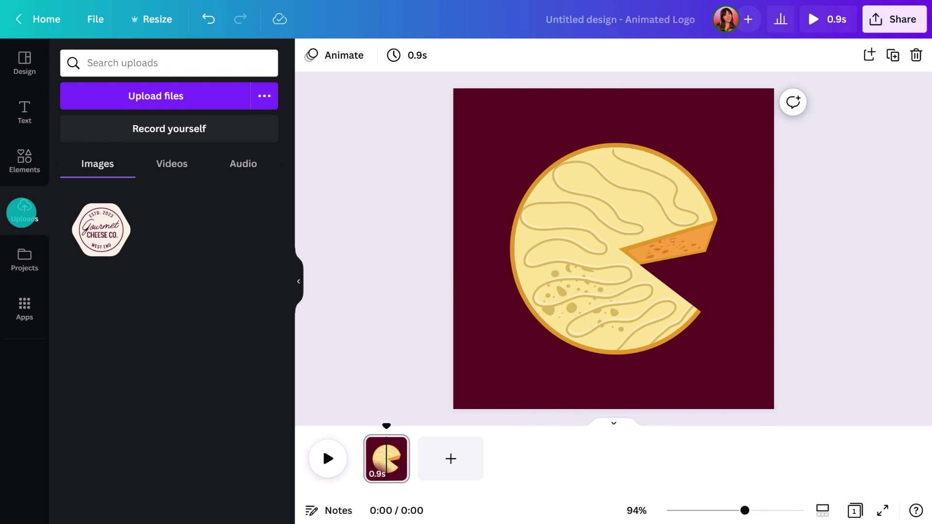
pyautogui.click(91, 242)
pyautogui.click(299, 281)
pyautogui.moveTo(558, 184); pyautogui.dragTo(651, 90)
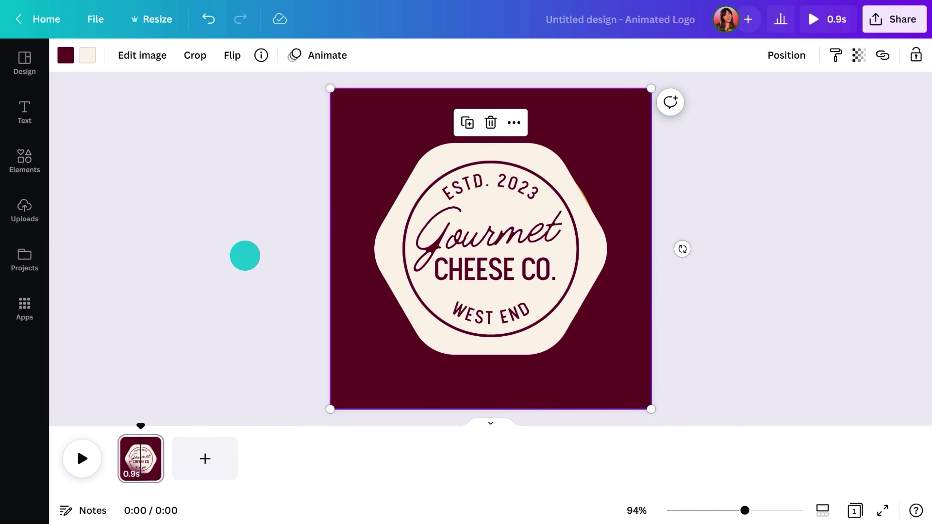
# - Move the Gourmet Cheese Co. logo off the page beside the left edge and rotate it slightly
pyautogui.moveTo(524, 257); pyautogui.dragTo(234, 256)
pyautogui.moveTo(392, 253); pyautogui.dragTo(425, 185)
pyautogui.click(357, 385)
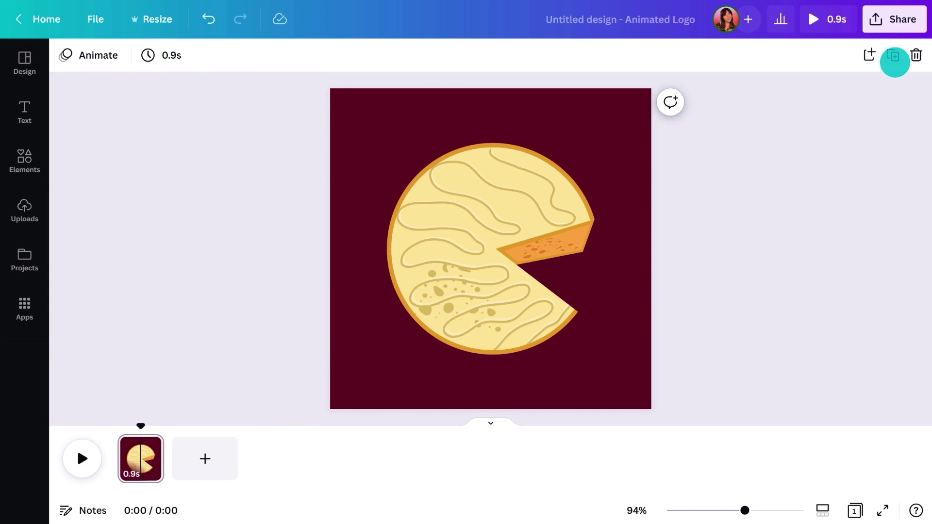
# - Duplicate the cheese page and rotate the cheese wheel on the first page
pyautogui.click(894, 61)
pyautogui.click(152, 457)
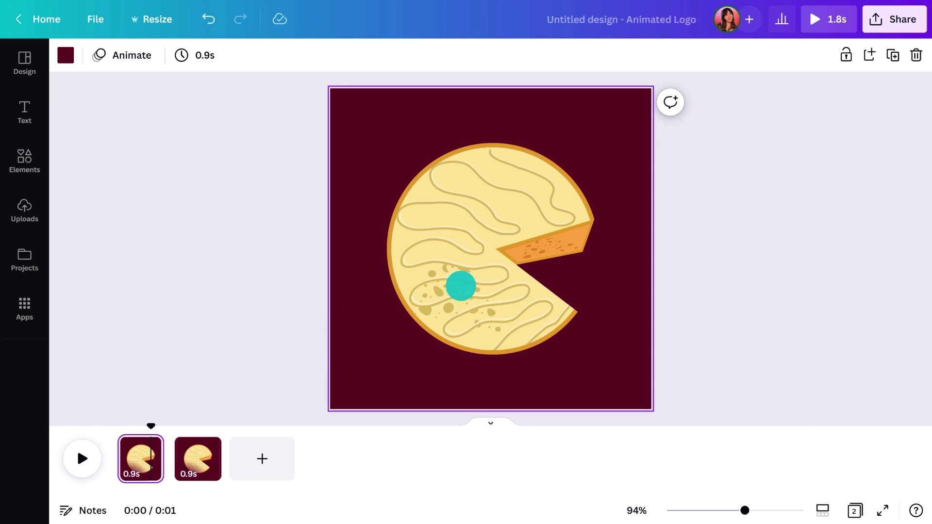
pyautogui.click(492, 275)
pyautogui.moveTo(491, 386); pyautogui.dragTo(365, 372)
# - Shift the logo and cheese together to the right until the logo is centred on the first page, and straighten the logo
pyautogui.press('shift')
pyautogui.keyDown('shift'); pyautogui.click(348, 308); pyautogui.keyUp('shift')
pyautogui.moveTo(348, 308); pyautogui.dragTo(636, 308)
pyautogui.click(602, 347)
pyautogui.click(587, 320)
pyautogui.moveTo(627, 383); pyautogui.dragTo(491, 385)
pyautogui.click(746, 197)
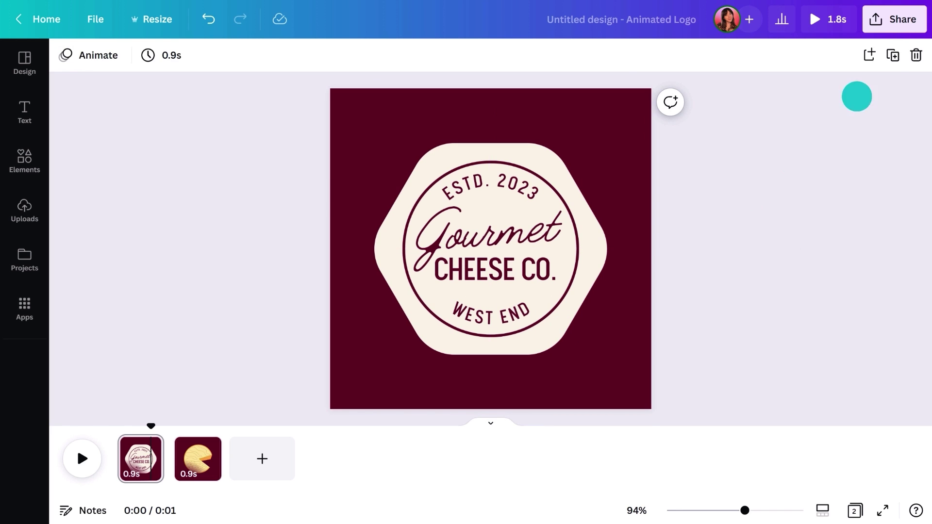
# - Duplicate the logo page, place the copy after the cheese page, and apply the Match & Move transition between all pages
pyautogui.click(893, 54)
pyautogui.moveTo(197, 458); pyautogui.dragTo(275, 462)
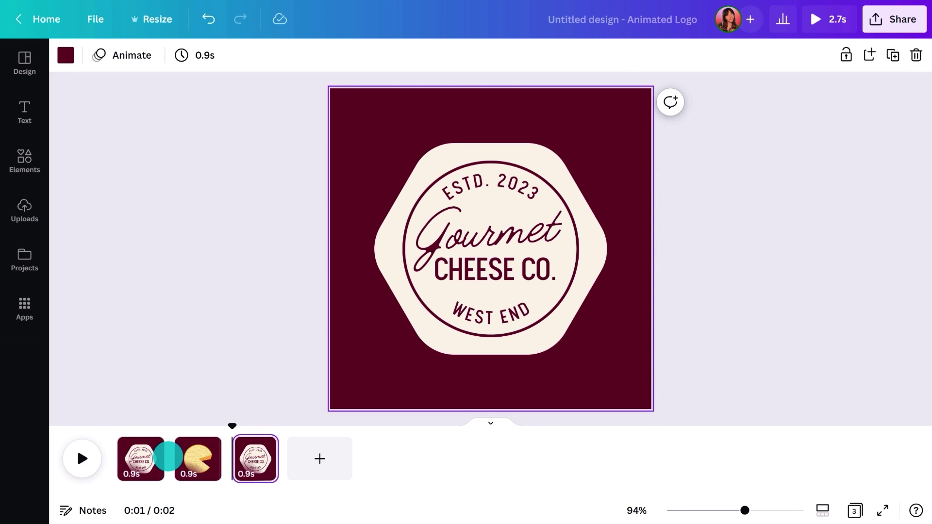
pyautogui.click(175, 466)
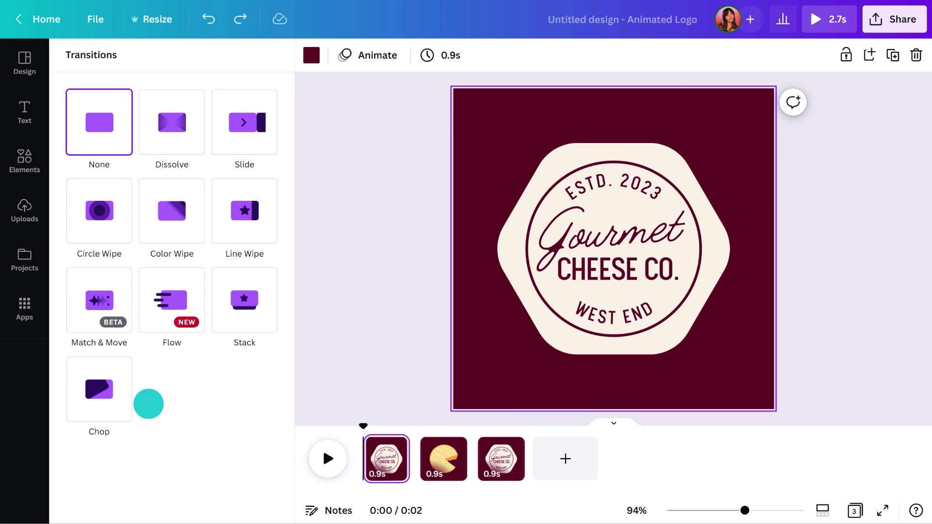
pyautogui.click(108, 310)
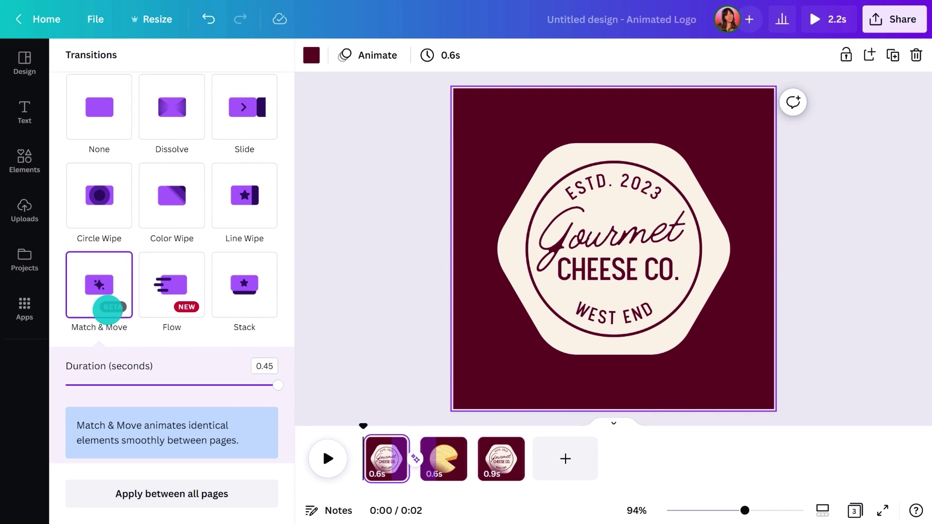
pyautogui.click(129, 488)
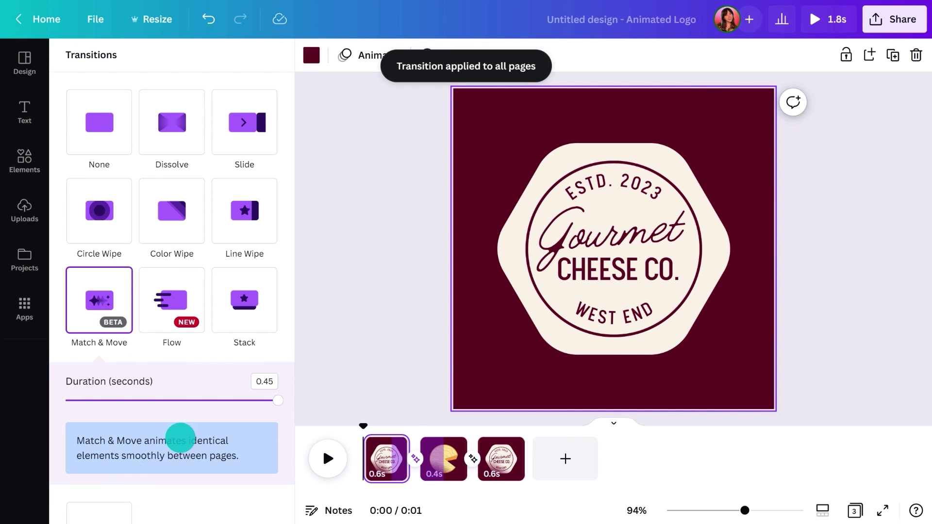
# - Set the first logo page to 1.0 s and the cheese page to 1.5 s, and preview the animation from the start
pyautogui.click(306, 269)
pyautogui.click(165, 52)
pyautogui.click(161, 114)
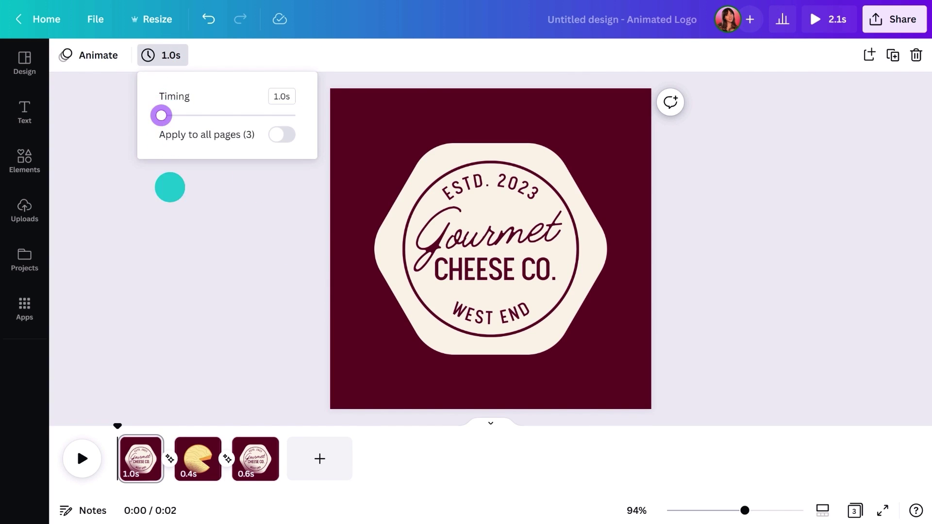
pyautogui.scroll(-3, 156, 198)
pyautogui.click(165, 55)
pyautogui.click(164, 115)
pyautogui.click(174, 374)
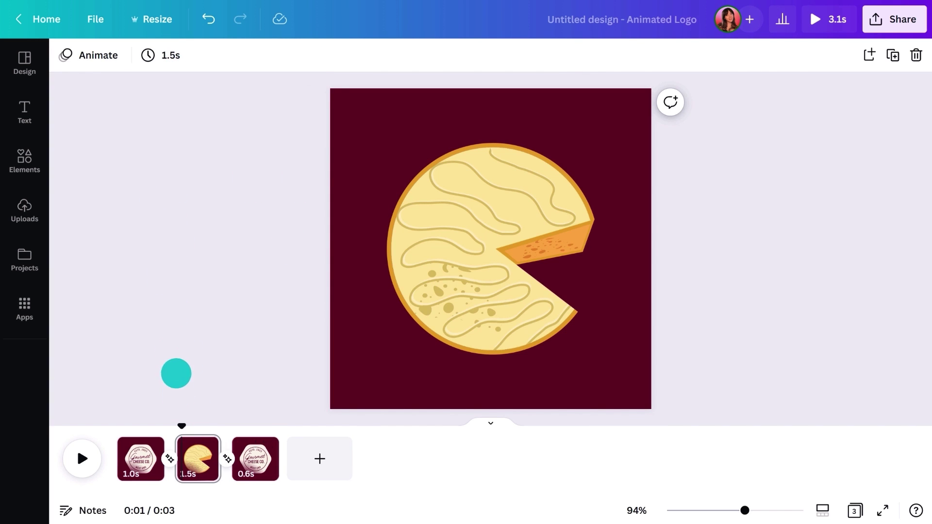
pyautogui.moveTo(182, 425); pyautogui.dragTo(104, 426)
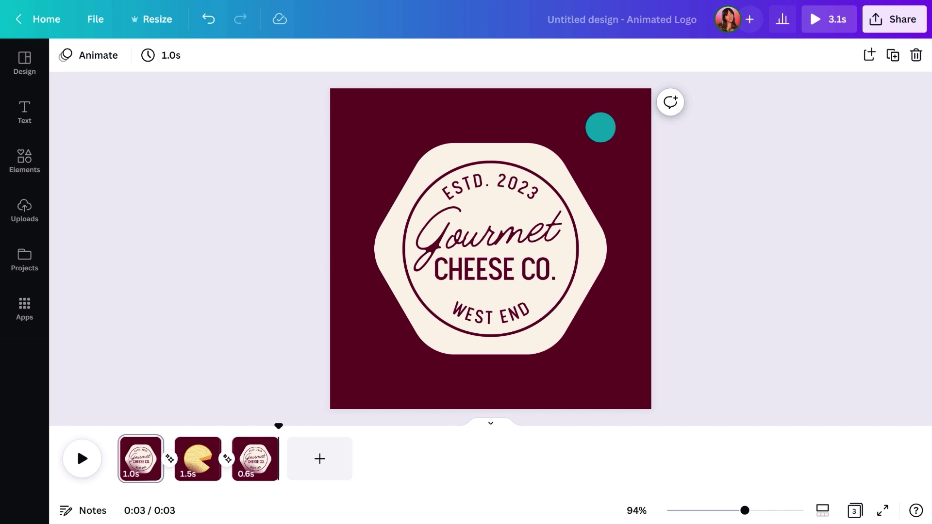
# - Download all pages of the cheese logo animation as a GIF
pyautogui.click(897, 21)
pyautogui.click(753, 348)
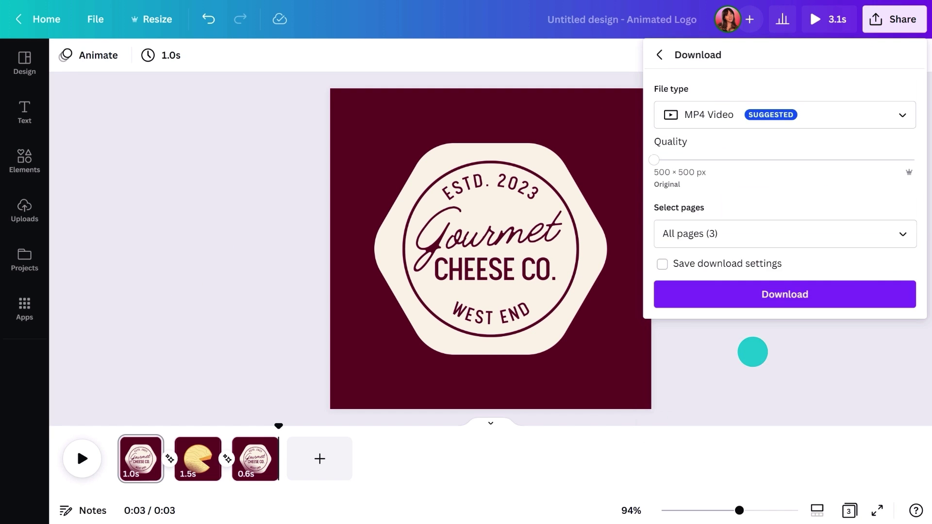
pyautogui.click(797, 114)
pyautogui.click(771, 392)
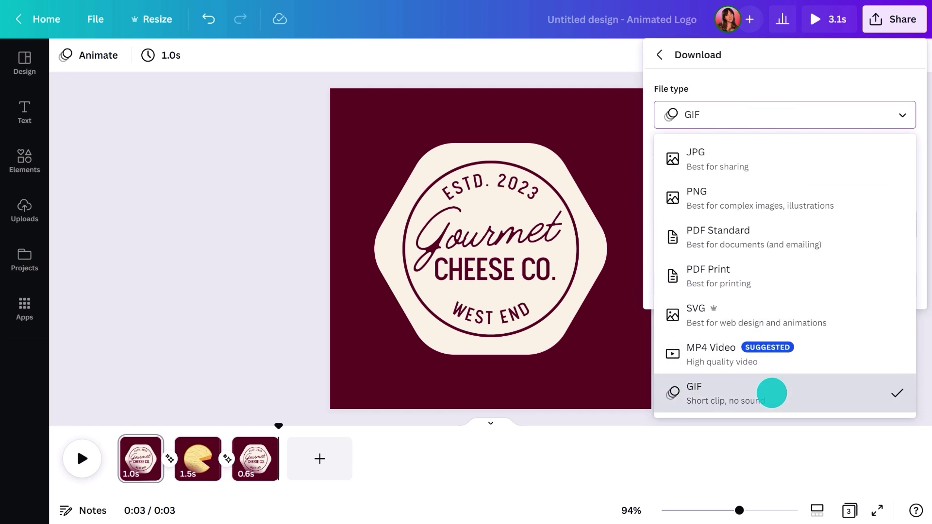
pyautogui.click(793, 287)
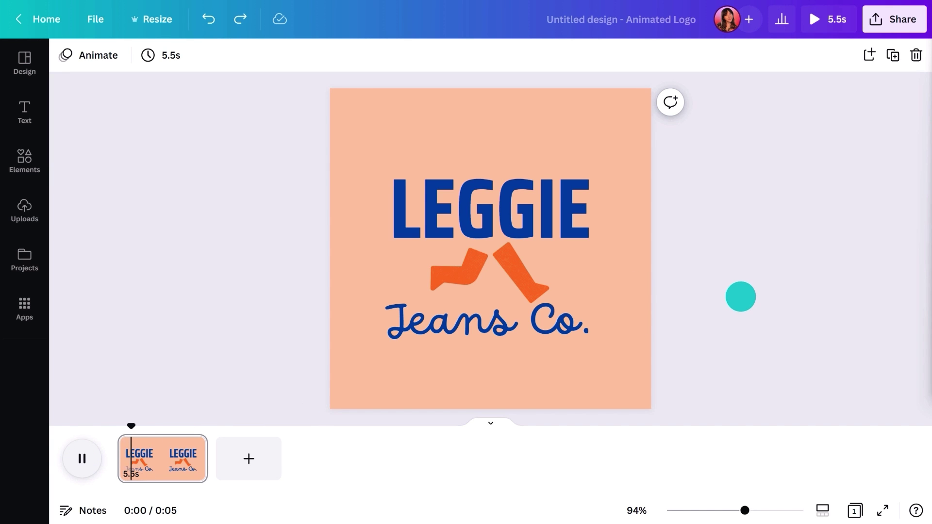
# - Duplicate the Leggie logo page and delete the "Jeans Co." text from the first page
pyautogui.click(892, 55)
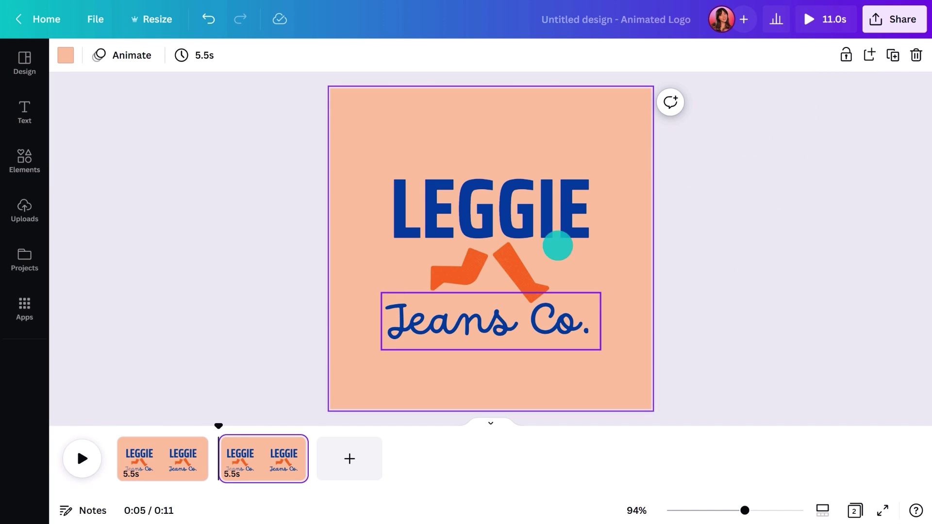
pyautogui.click(184, 453)
pyautogui.click(430, 321)
pyautogui.press('Delete')
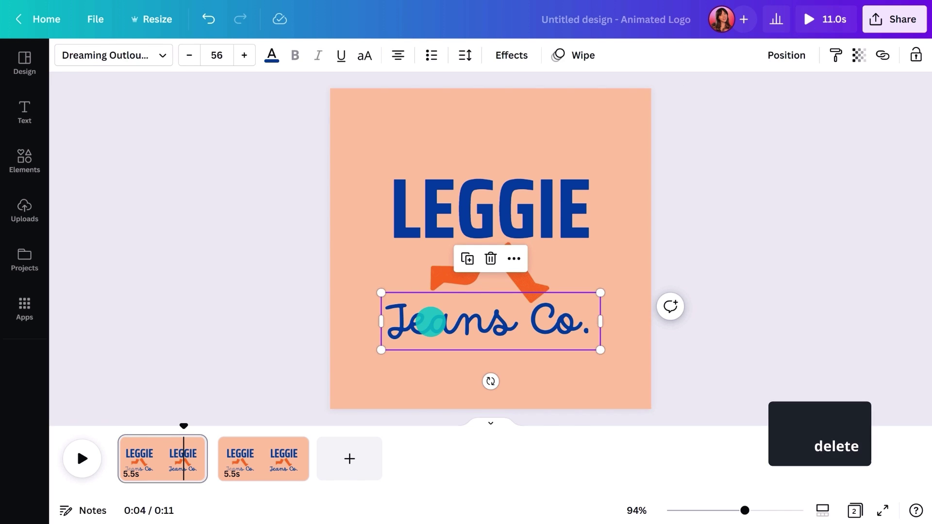
# - Recolour both orange legs on the first page with the dark blue document colour
pyautogui.click(443, 267)
pyautogui.click(73, 60)
pyautogui.click(118, 137)
pyautogui.click(631, 270)
pyautogui.click(123, 144)
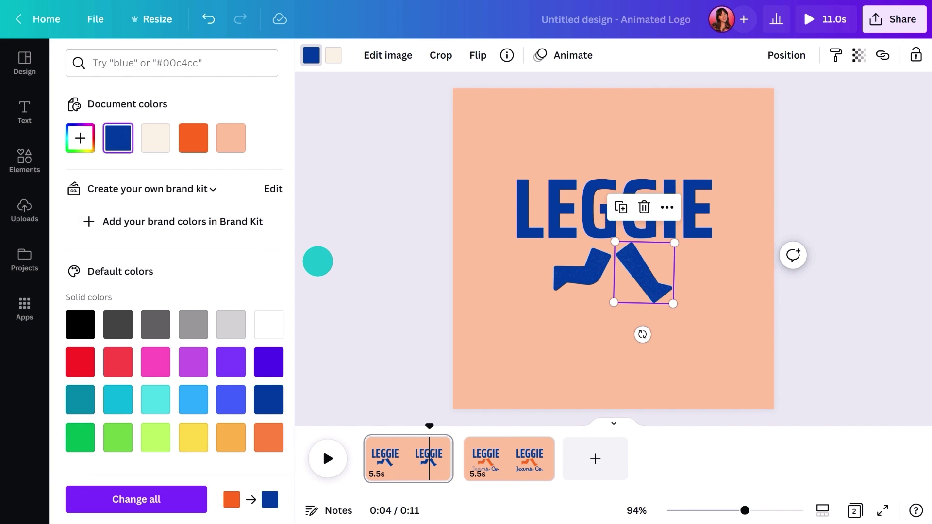
pyautogui.click(318, 260)
# - Duplicate the blue-legs page, then rotate and reposition both legs on the first page so they hang down beneath LEGGIE
pyautogui.click(894, 56)
pyautogui.click(165, 458)
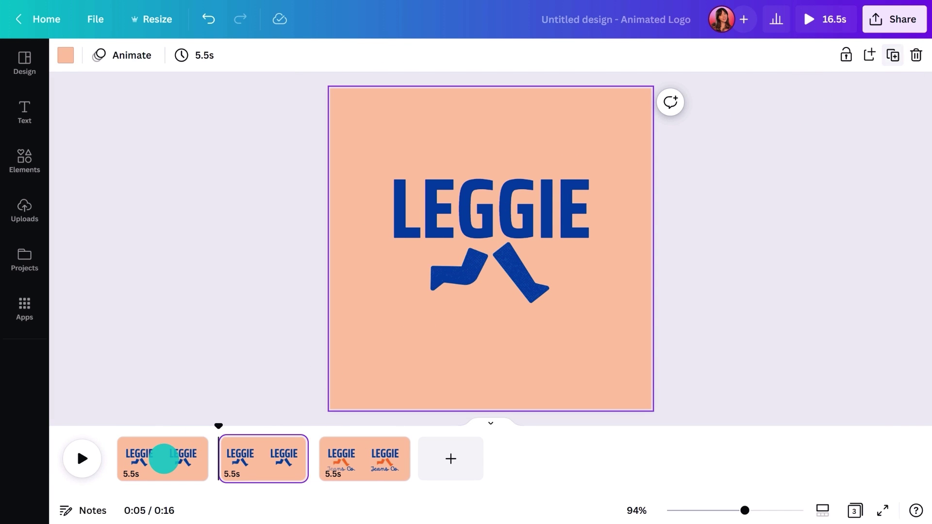
pyautogui.click(441, 277)
pyautogui.moveTo(454, 328); pyautogui.dragTo(488, 321)
pyautogui.moveTo(454, 276); pyautogui.dragTo(459, 283)
pyautogui.click(519, 272)
pyautogui.moveTo(522, 318); pyautogui.dragTo(468, 337)
pyautogui.moveTo(520, 289); pyautogui.dragTo(512, 288)
pyautogui.click(726, 212)
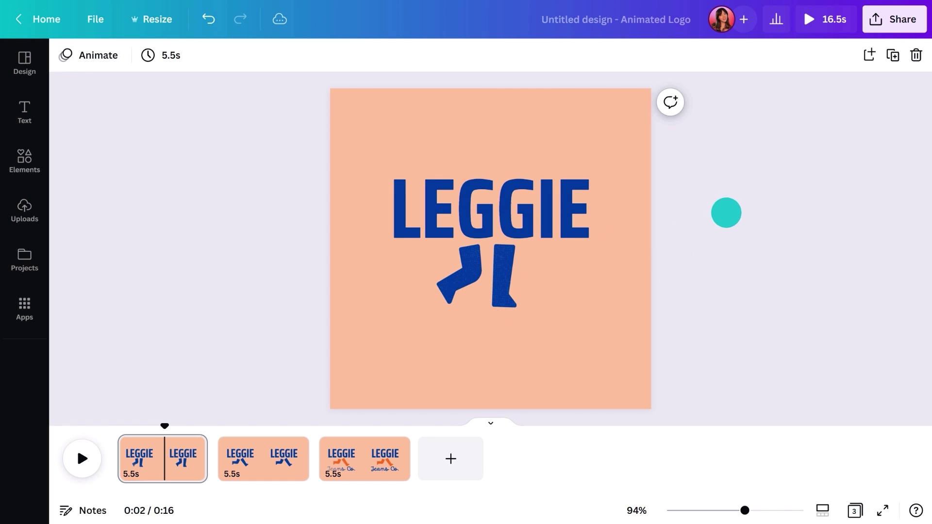
# - Duplicate the first page again, delete both legs from the first copy and move the LEGGIE text down to the page centre
pyautogui.click(892, 55)
pyautogui.click(166, 465)
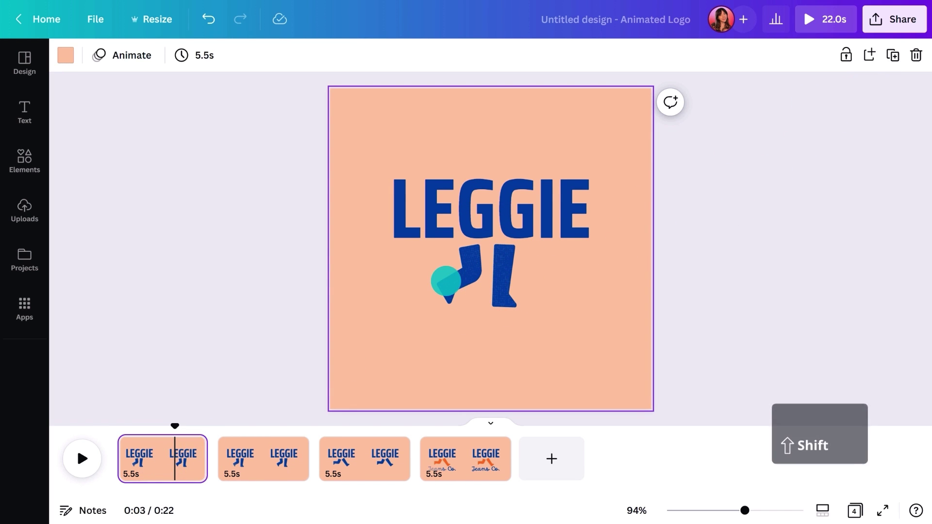
pyautogui.keyDown('shift'); pyautogui.click(443, 279); pyautogui.keyUp('shift')
pyautogui.keyDown('shift'); pyautogui.click(518, 256); pyautogui.keyUp('shift')
pyautogui.press('Delete')
pyautogui.moveTo(500, 226); pyautogui.dragTo(493, 260)
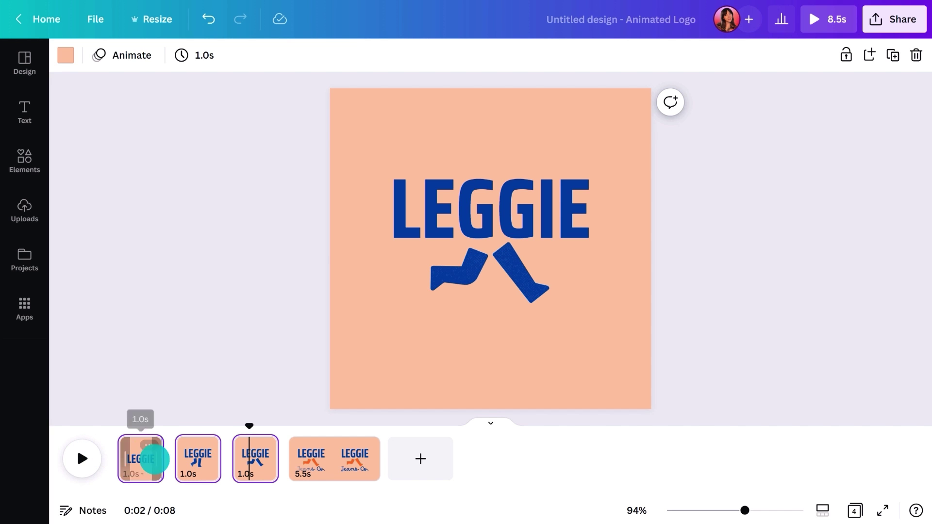
# - Add a Match & Move transition between the text-only LEGGIE page and the page with hanging legs
pyautogui.click(167, 460)
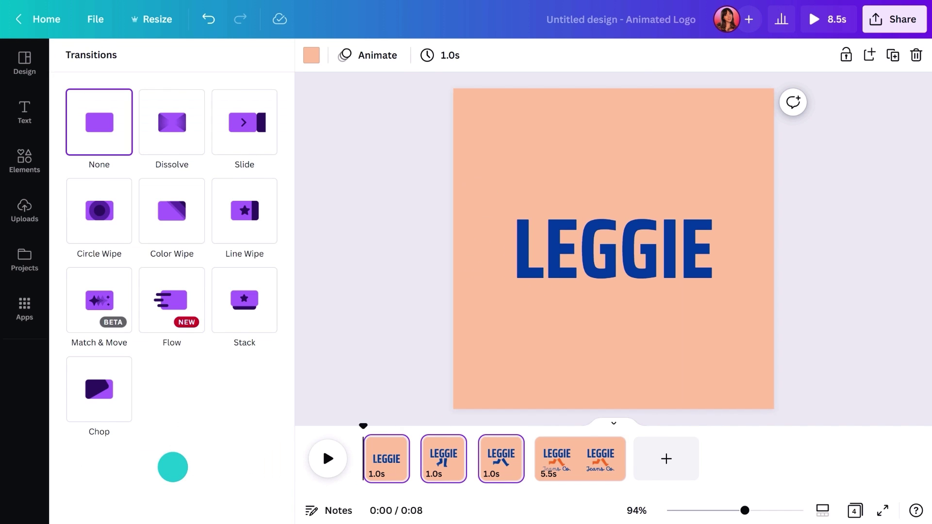
pyautogui.click(104, 305)
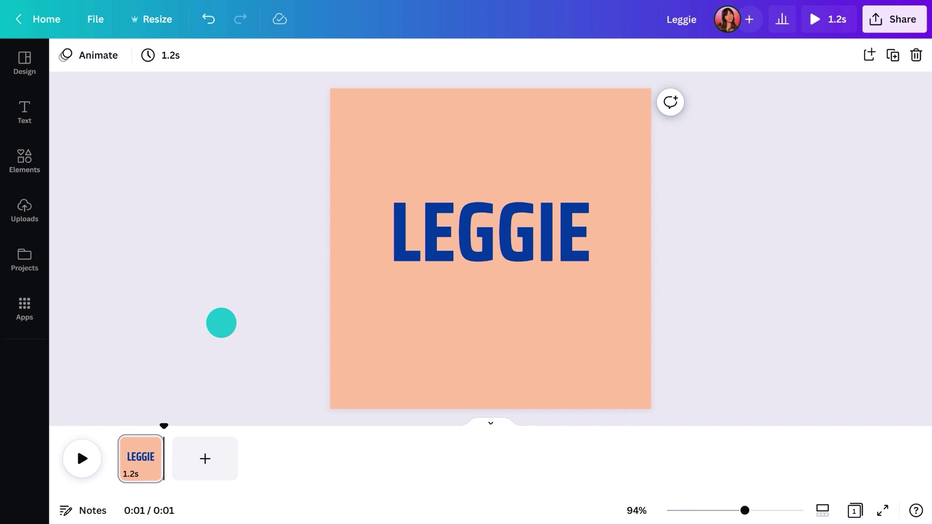
# - Place a copy of the LEGGIE text overlapping just below the original and add a square in the peach document colour over them
pyautogui.moveTo(430, 233); pyautogui.dragTo(431, 267)
pyautogui.click(262, 282)
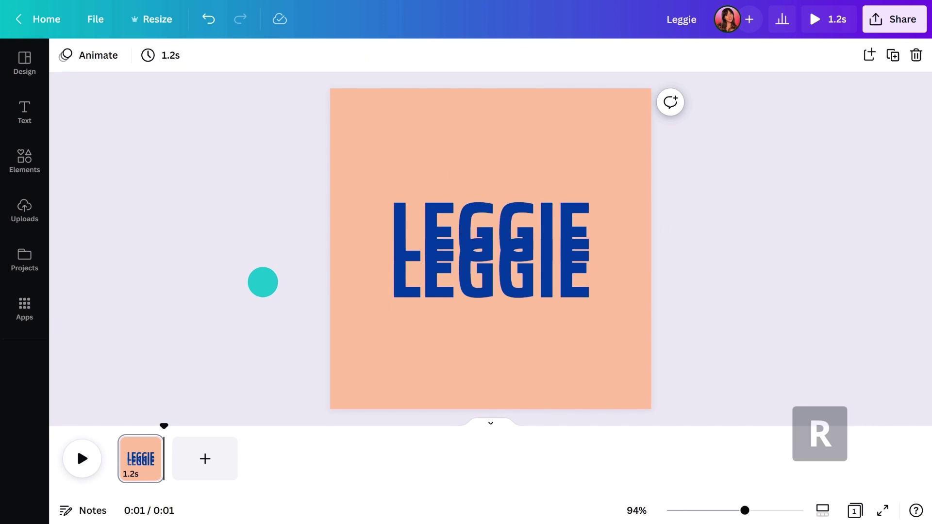
pyautogui.press('r')
pyautogui.click(140, 53)
pyautogui.click(193, 136)
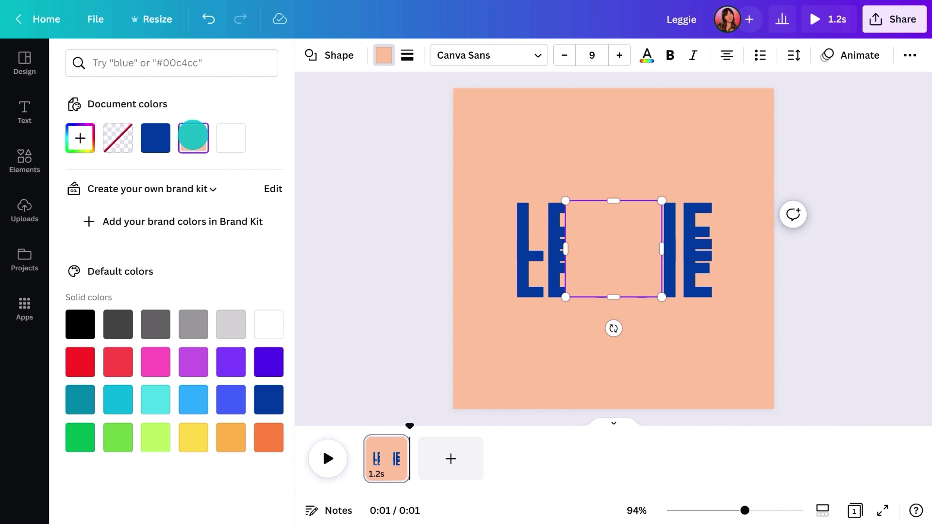
# - Resize the peach square into a wide, low band that masks the overlapping middle of both LEGGIE texts
pyautogui.click(342, 209)
pyautogui.moveTo(486, 204); pyautogui.dragTo(493, 240)
pyautogui.moveTo(491, 293); pyautogui.dragTo(490, 282)
pyautogui.press('alt')
pyautogui.moveTo(443, 261); pyautogui.dragTo(371, 261)
pyautogui.click(285, 254)
# - Add a dark blue rectangle, move it over the first letters and shrink it towards the masked gap to bridge the letter halves
pyautogui.press('r')
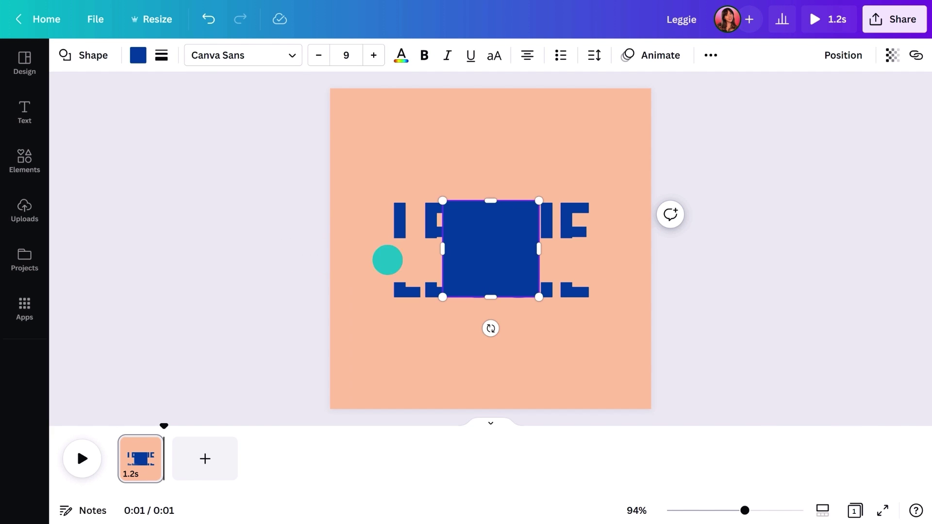
pyautogui.moveTo(490, 266); pyautogui.dragTo(427, 264)
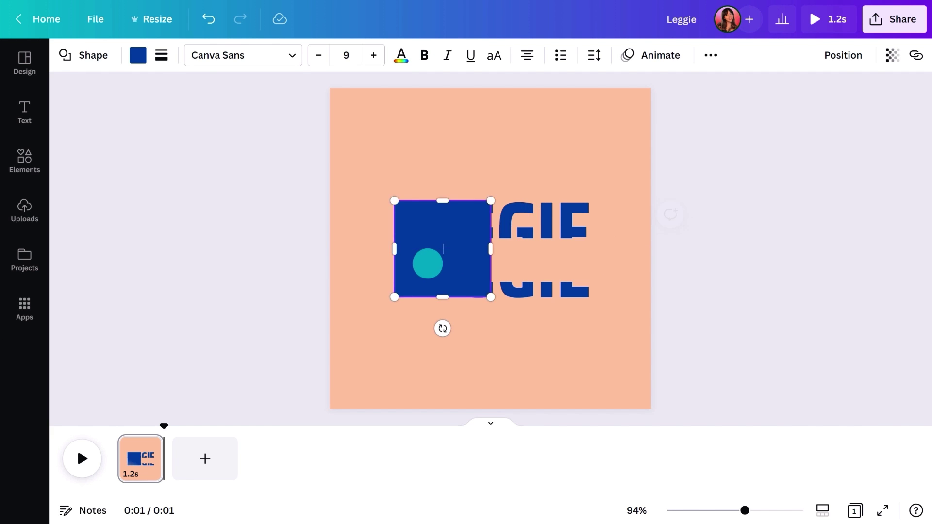
pyautogui.moveTo(491, 202); pyautogui.dragTo(462, 239)
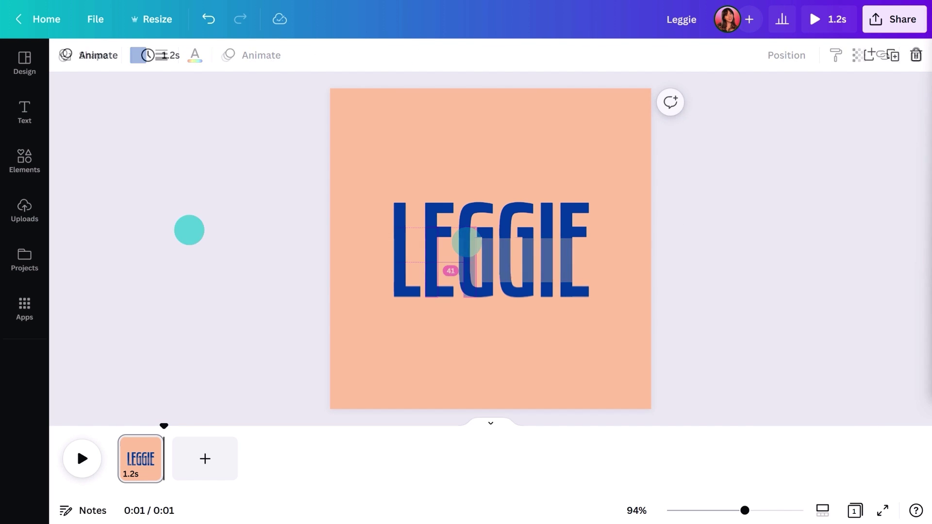
# - Duplicate the page and stretch LEGGIE vertically on the copy by moving the letter halves apart and lengthening the mask and blue stems
pyautogui.click(894, 54)
pyautogui.click(558, 194)
pyautogui.moveTo(558, 194); pyautogui.dragTo(558, 130)
pyautogui.moveTo(534, 267); pyautogui.dragTo(575, 340)
pyautogui.click(490, 255)
pyautogui.moveTo(490, 237); pyautogui.dragTo(488, 171)
pyautogui.moveTo(492, 337); pyautogui.dragTo(493, 332)
pyautogui.click(430, 293)
pyautogui.moveTo(430, 293); pyautogui.dragTo(431, 340)
pyautogui.moveTo(432, 205); pyautogui.dragTo(433, 140)
pyautogui.click(400, 200)
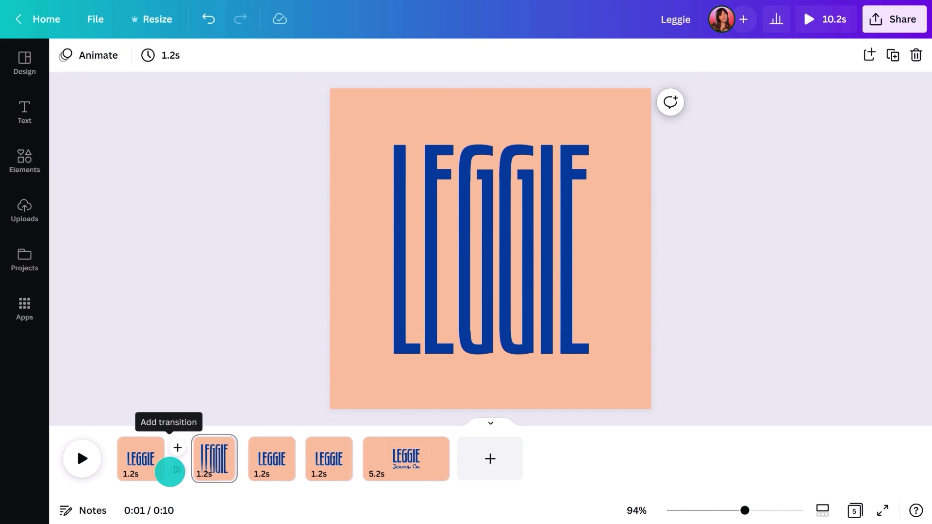
# - Add a Match & Move transition after the first page, apply it between all pages and play the animation
pyautogui.click(171, 469)
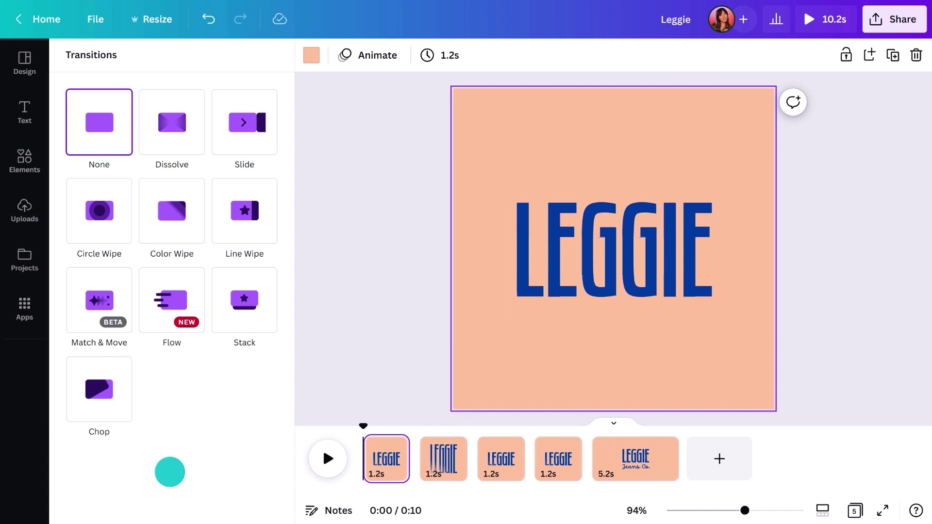
pyautogui.click(108, 314)
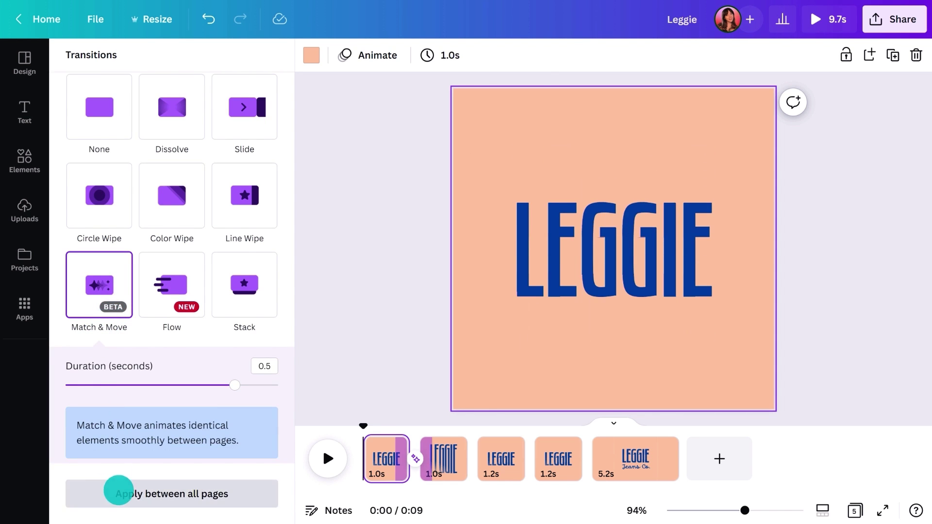
pyautogui.click(119, 490)
pyautogui.click(347, 317)
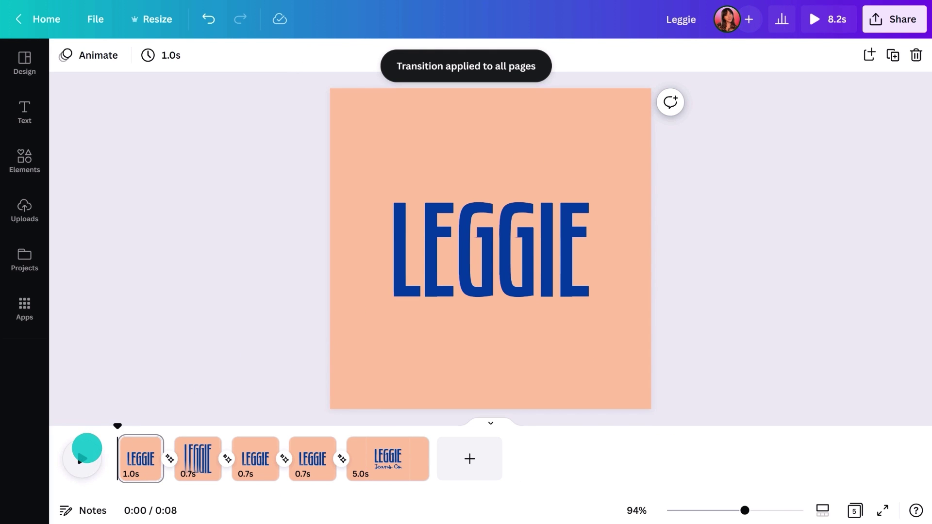
pyautogui.click(86, 448)
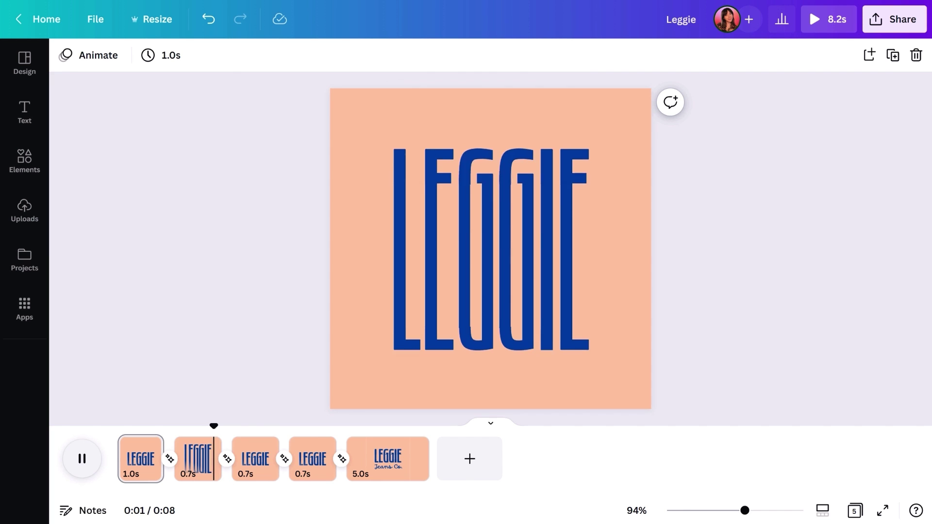